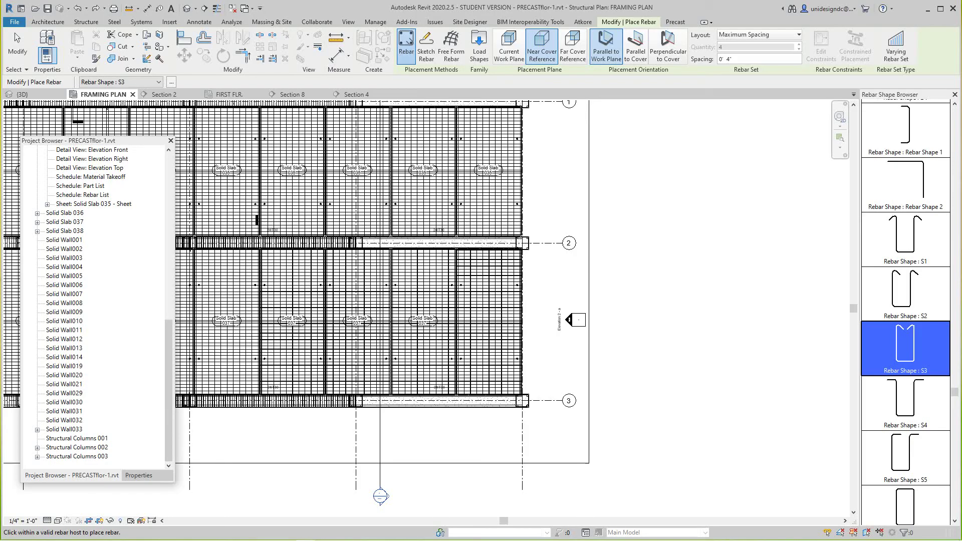
Leave rebar placement and examine the inverted tee beams and slabs along grid lines 1 to 3 of the framing plan.
scroll(445, 425, up, 2)
scroll(444, 439, down, 2)
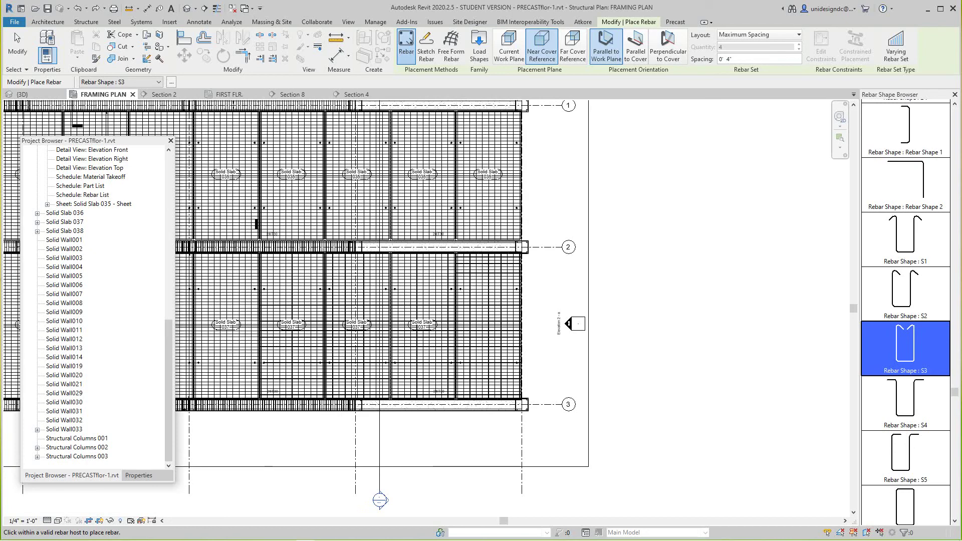
scroll(403, 285, down, 2)
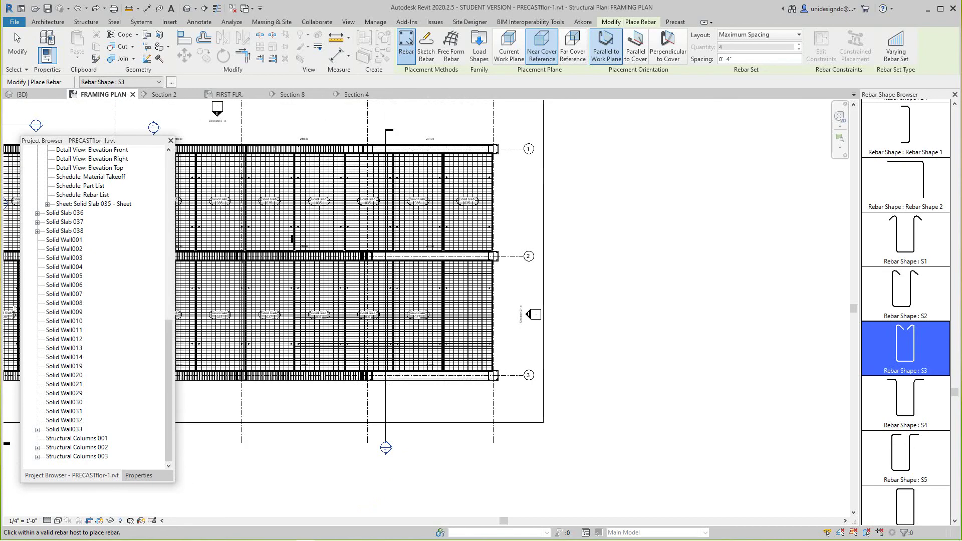
key(Escape)
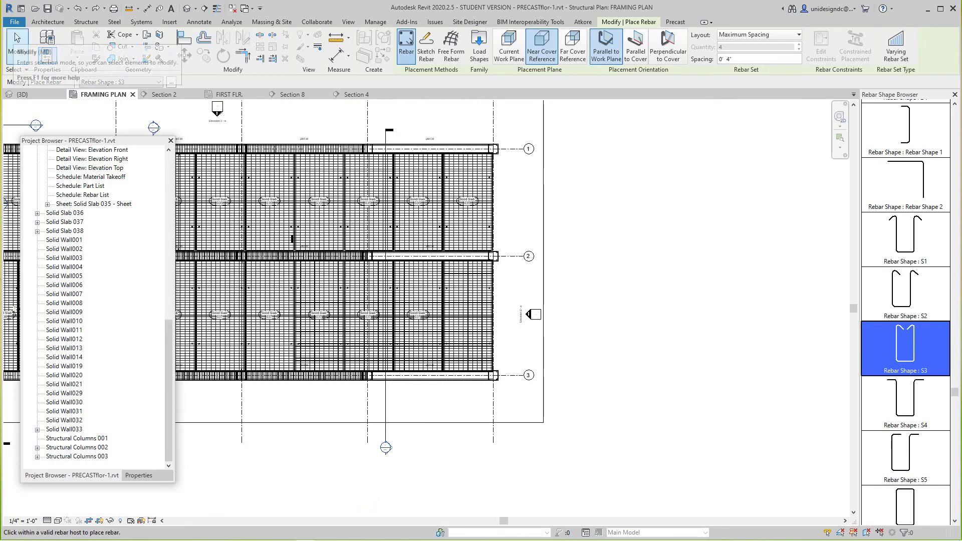
scroll(360, 330, up, 5)
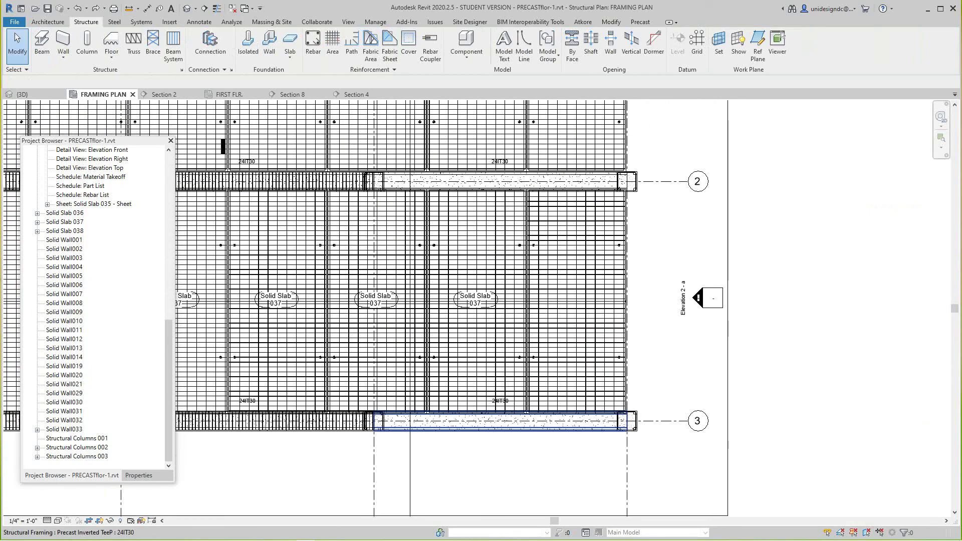
middle_drag(505, 417, 464, 467)
scroll(464, 467, down, 3)
scroll(431, 156, up, 2)
scroll(432, 167, down, 1)
scroll(432, 168, down, 1)
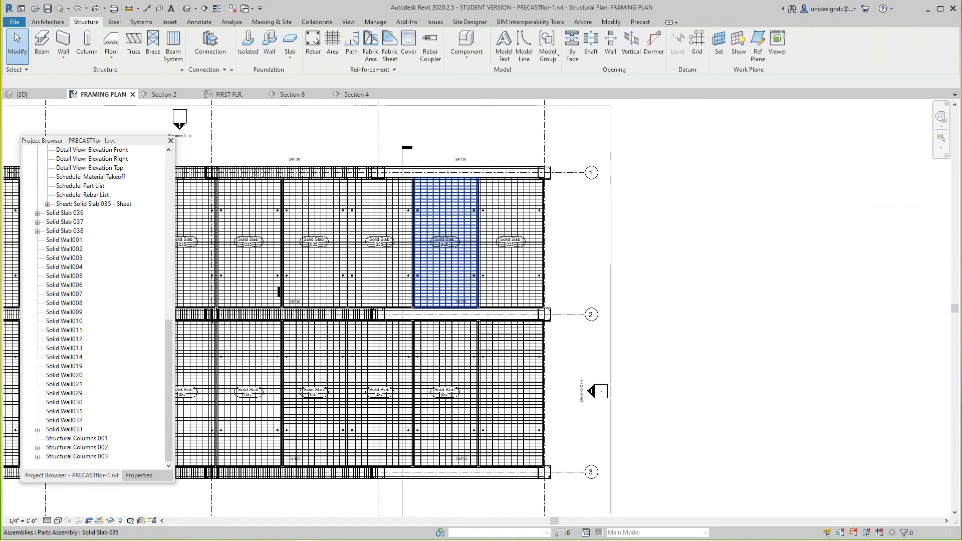
scroll(430, 504, up, 1)
middle_drag(432, 427, 400, 275)
scroll(386, 443, down, 1)
scroll(380, 429, down, 3)
middle_drag(380, 429, 494, 505)
scroll(329, 253, up, 3)
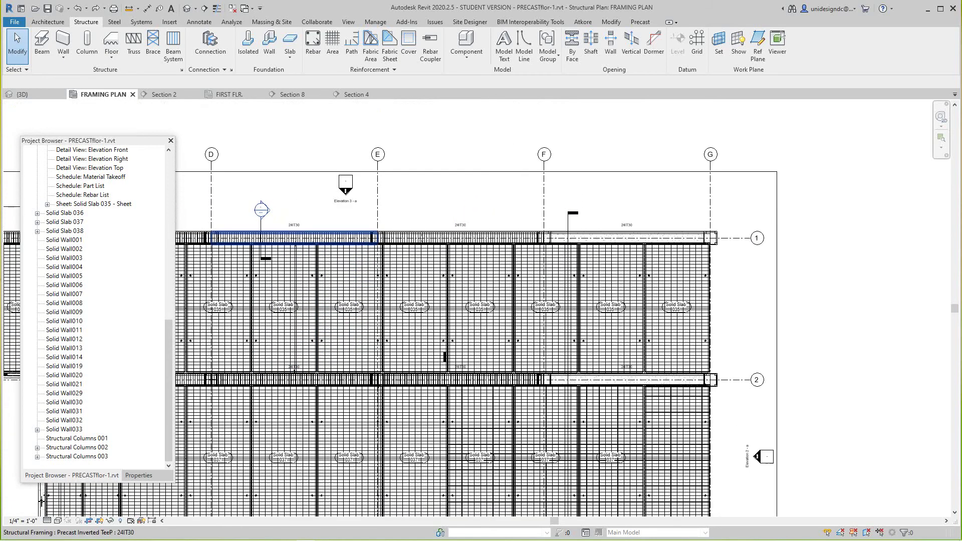
click(260, 224)
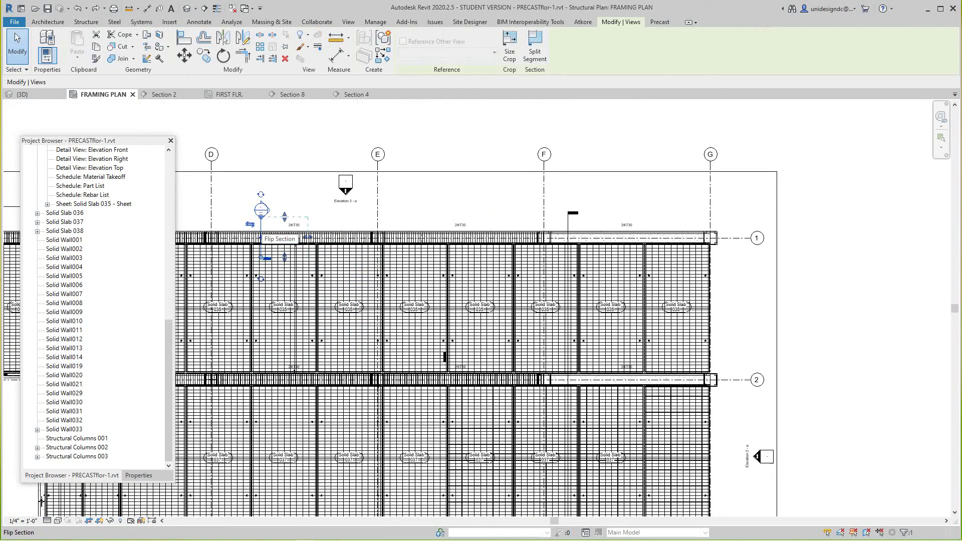
click(250, 224)
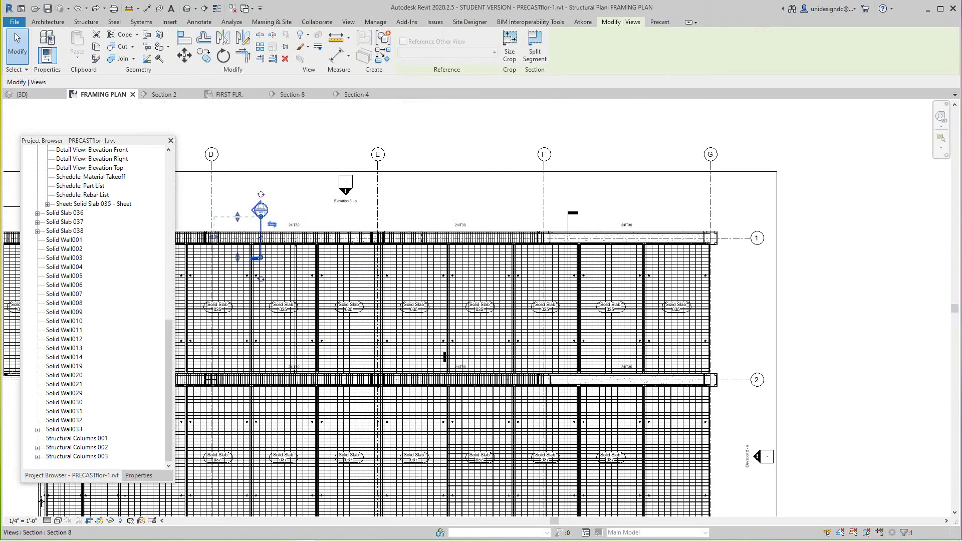
click(272, 224)
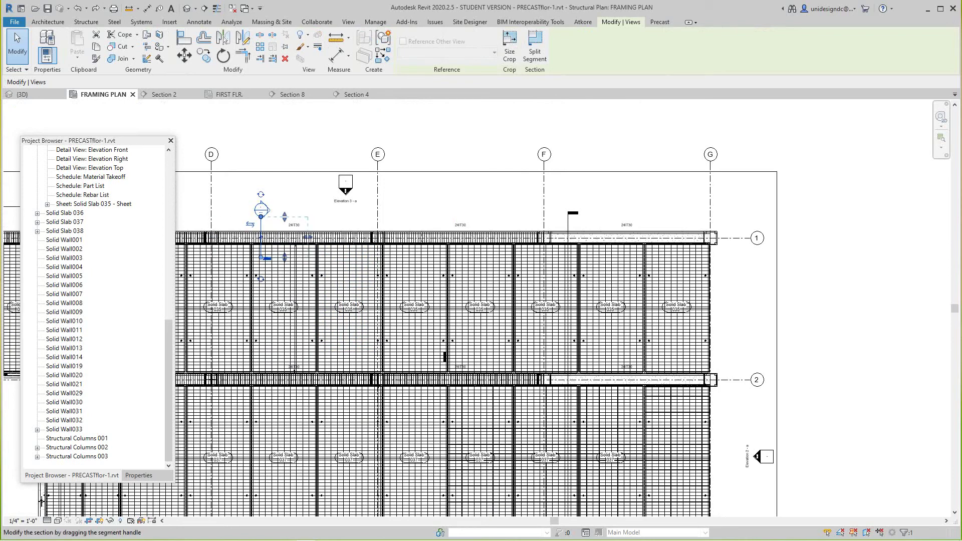
Open the Section 2 view from its section mark below grid line 3 on the framing plan.
scroll(544, 231, down, 1)
middle_drag(545, 232, 496, 171)
middle_drag(553, 346, 552, 345)
middle_drag(514, 514, 485, 433)
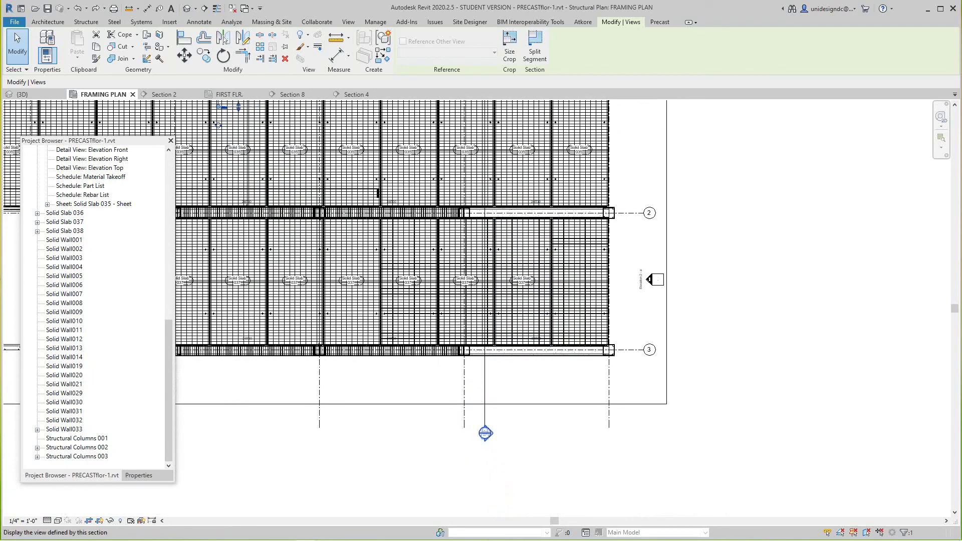
double_click(485, 433)
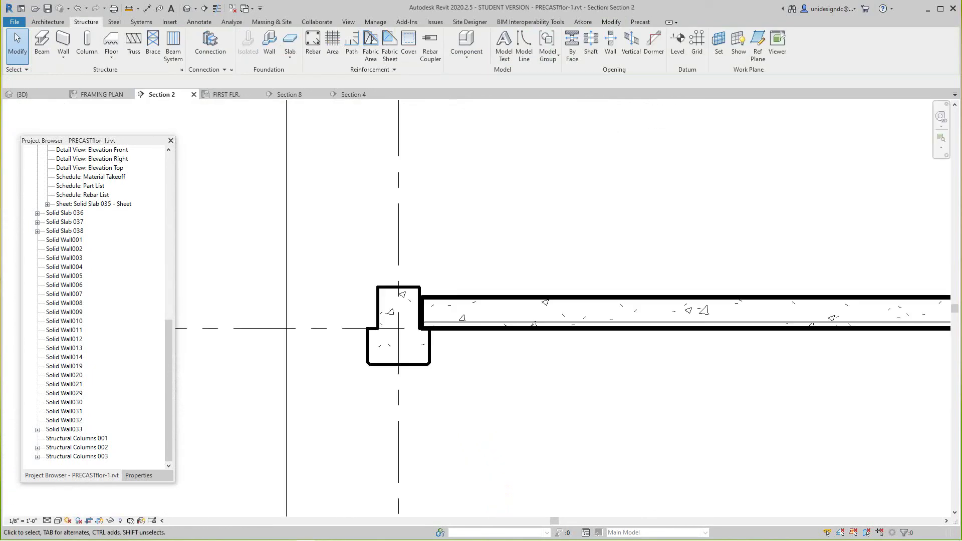
scroll(541, 379, down, 6)
middle_drag(546, 379, 490, 378)
scroll(503, 379, up, 4)
scroll(386, 363, up, 2)
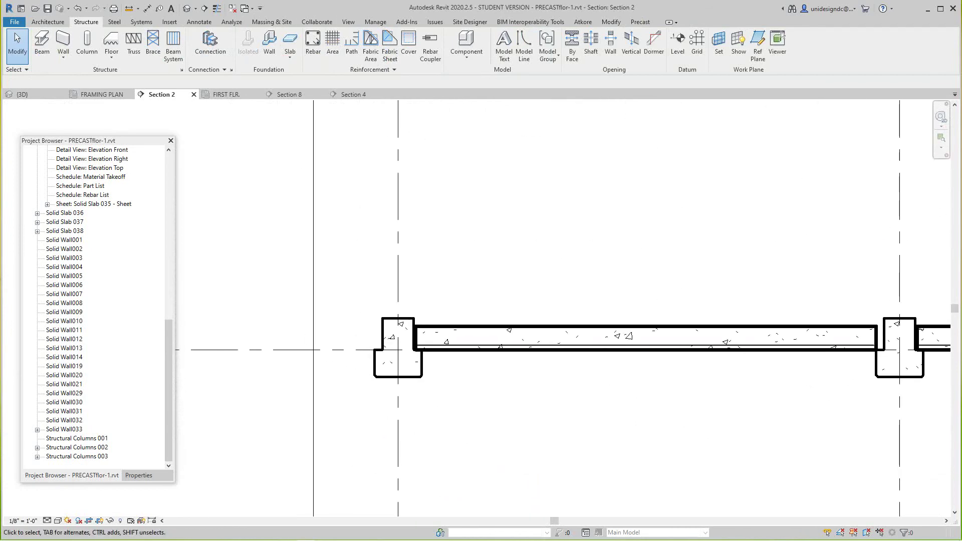
Try to place single S3 stirrups at the near cover reference in the leftmost inverted tee beam of Section 2.
click(313, 44)
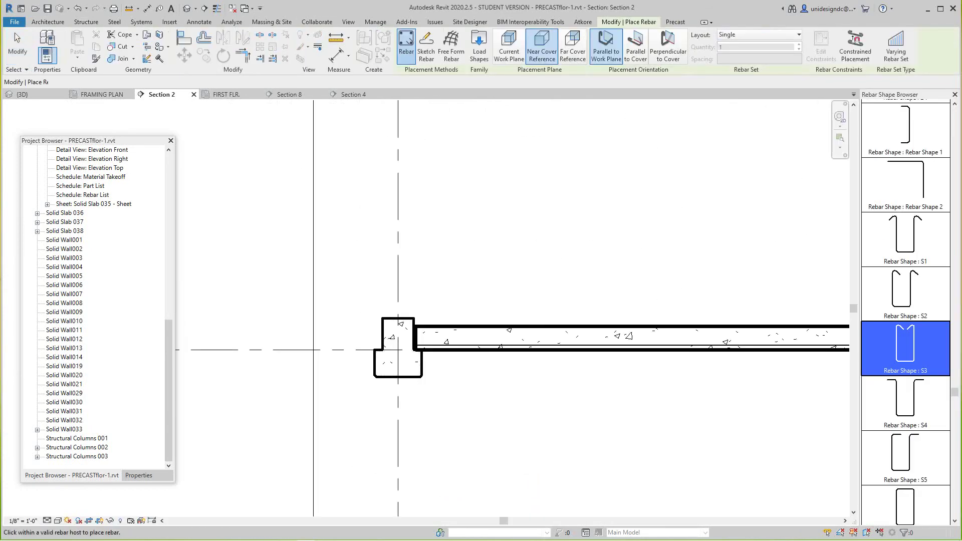
scroll(395, 365, up, 2)
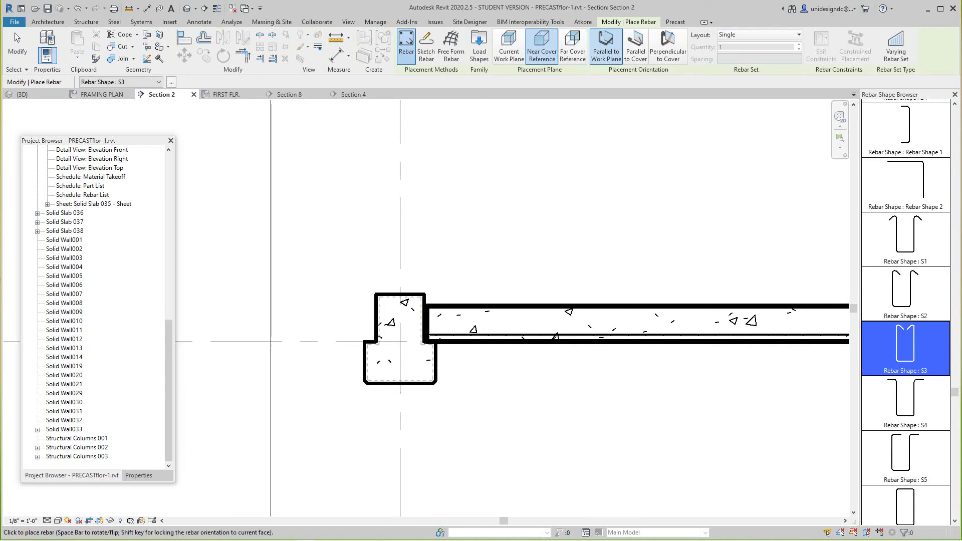
click(397, 365)
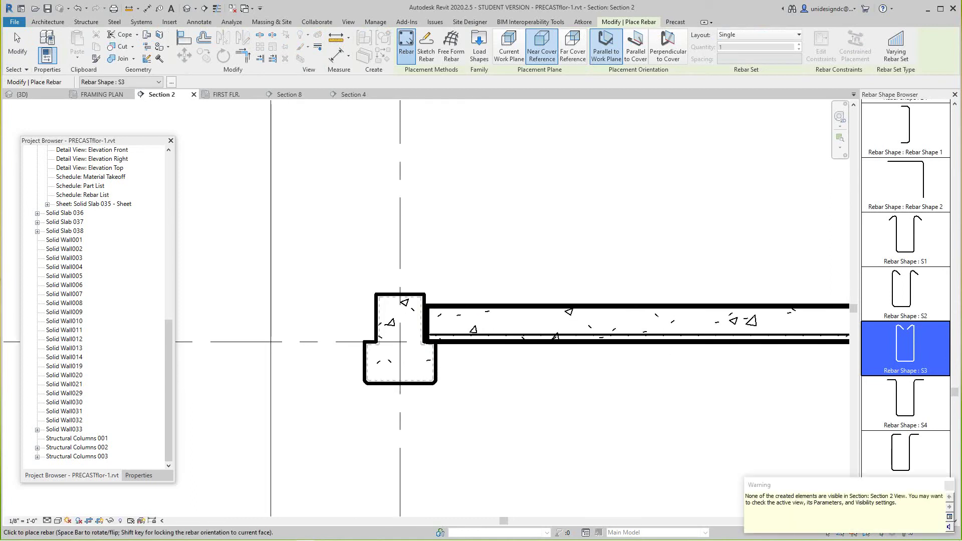
click(509, 48)
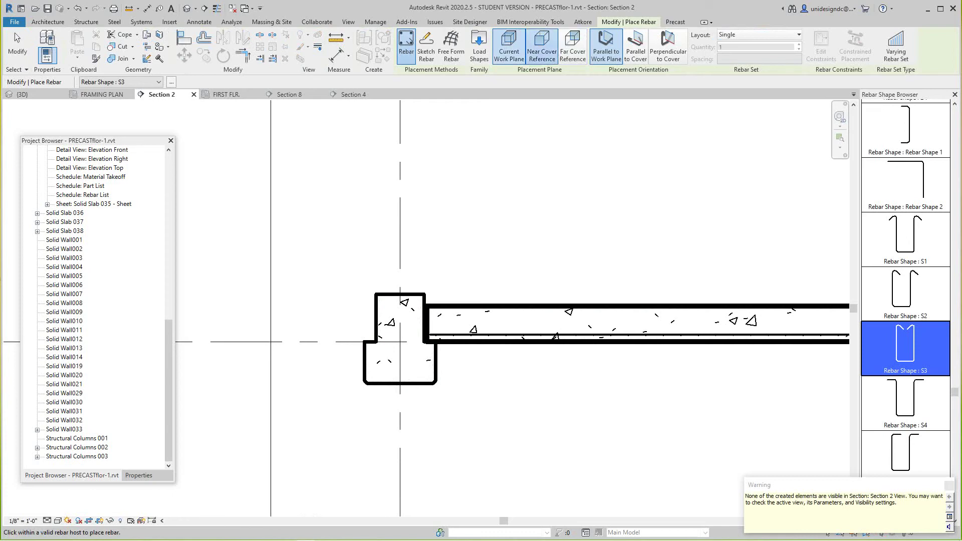
click(542, 48)
scroll(397, 380, up, 3)
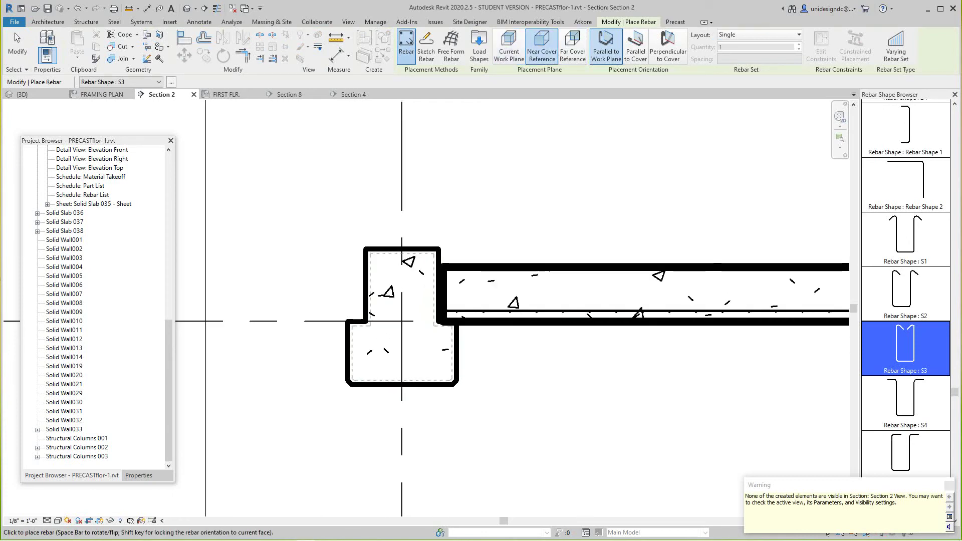
click(396, 379)
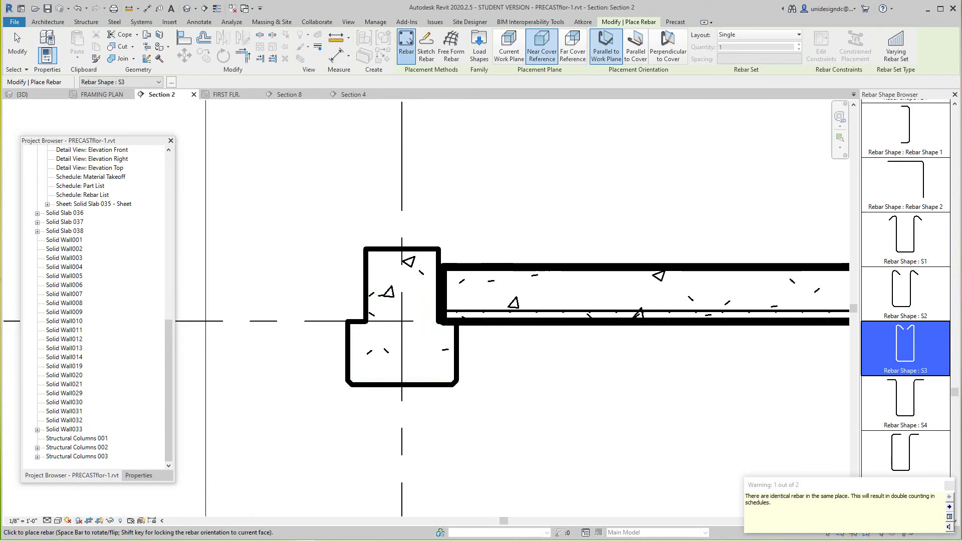
Place S3 stirrup sets in the leftmost beam's flange and stem at the near cover reference, with a maximum spacing of 0' 4".
click(509, 47)
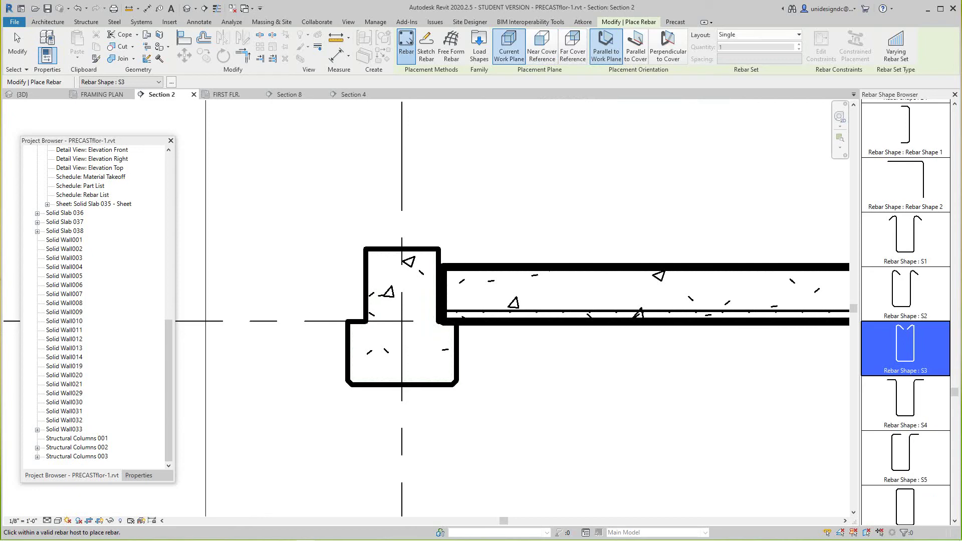
click(759, 35)
click(759, 66)
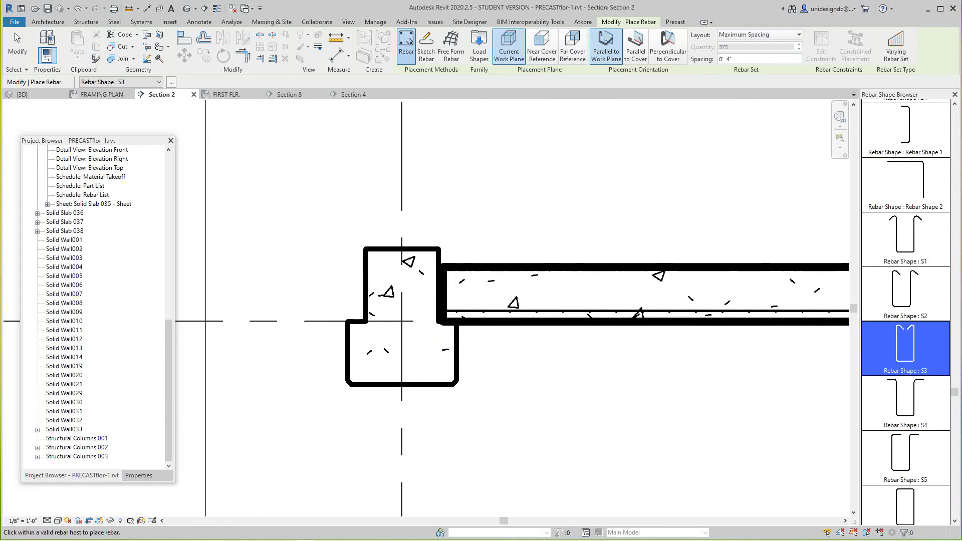
click(541, 48)
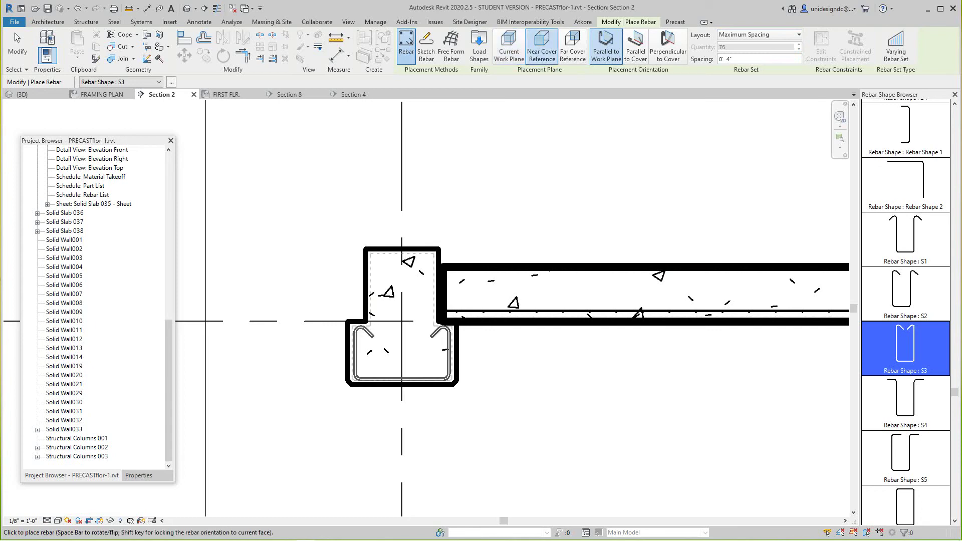
click(402, 362)
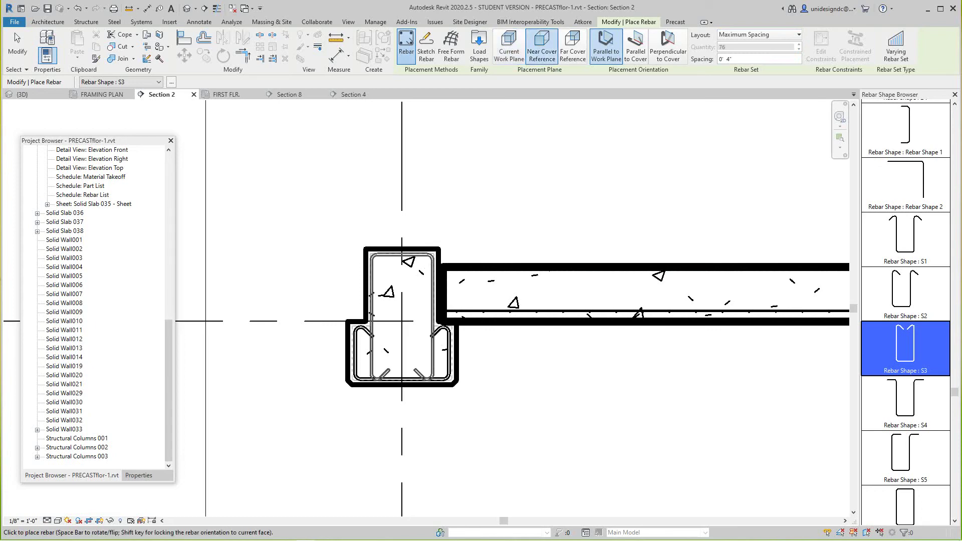
scroll(430, 374, up, 3)
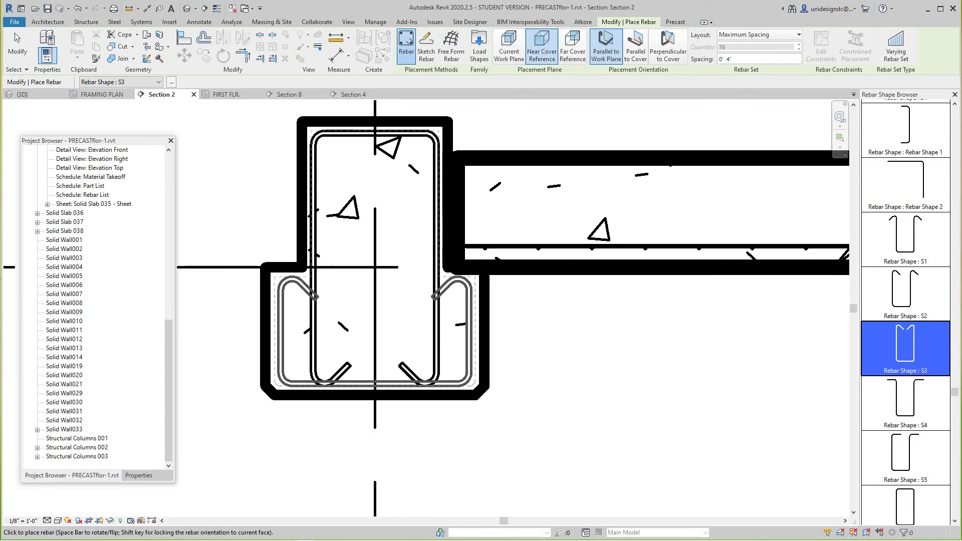
Adjust the lower hooked legs of the leftmost beam's stem stirrup so they end just above the flange stirrup's bottom bar.
key(Escape)
click(346, 371)
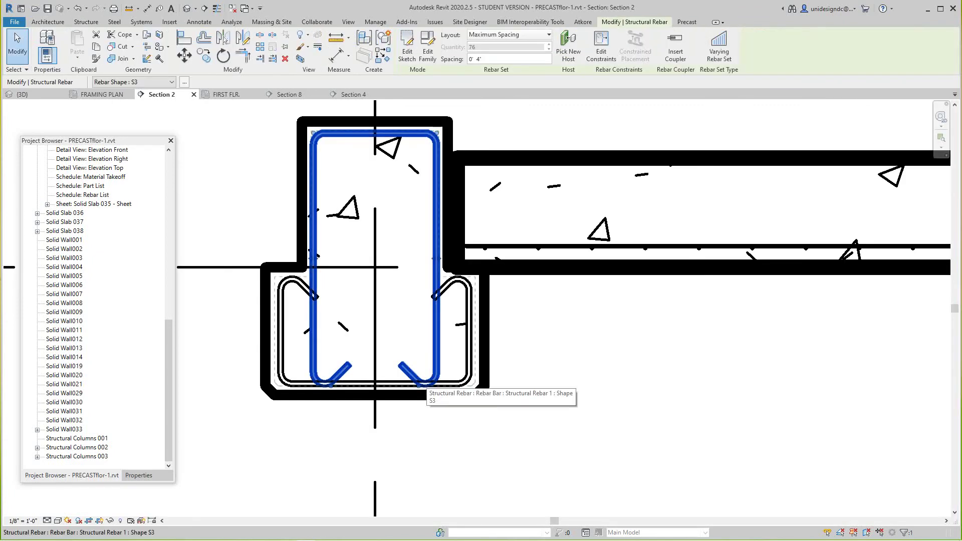
drag(414, 370, 415, 371)
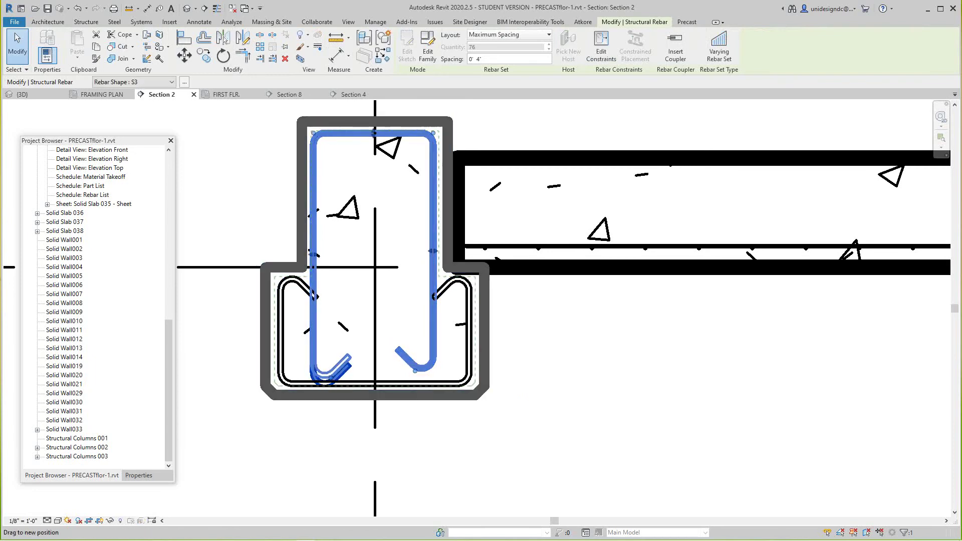
scroll(378, 364, down, 3)
scroll(353, 370, up, 2)
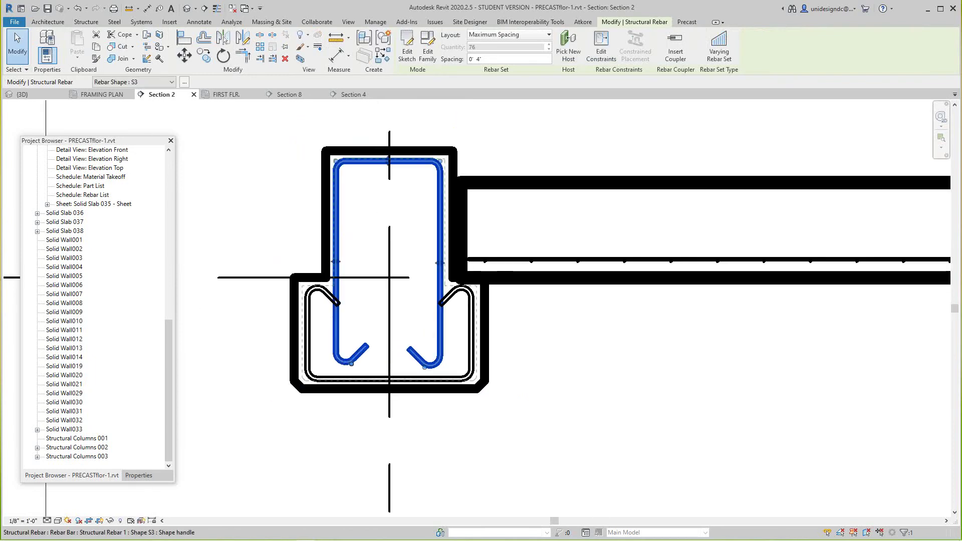
drag(424, 368, 426, 376)
scroll(426, 379, down, 6)
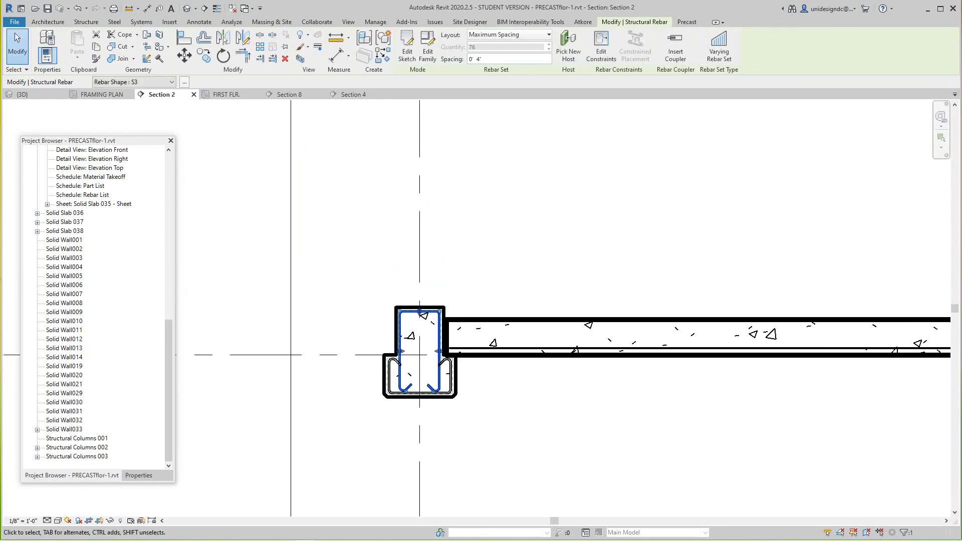
scroll(446, 418, down, 1)
middle_drag(446, 419, 430, 425)
key(Escape)
Place S3 stirrup sets in the flange and stem of the middle inverted tee beam, using a maximum spacing of 0' 4".
scroll(495, 381, down, 2)
middle_drag(495, 380, 105, 412)
scroll(363, 389, up, 5)
scroll(401, 421, down, 2)
middle_drag(593, 398, 452, 393)
scroll(567, 391, up, 3)
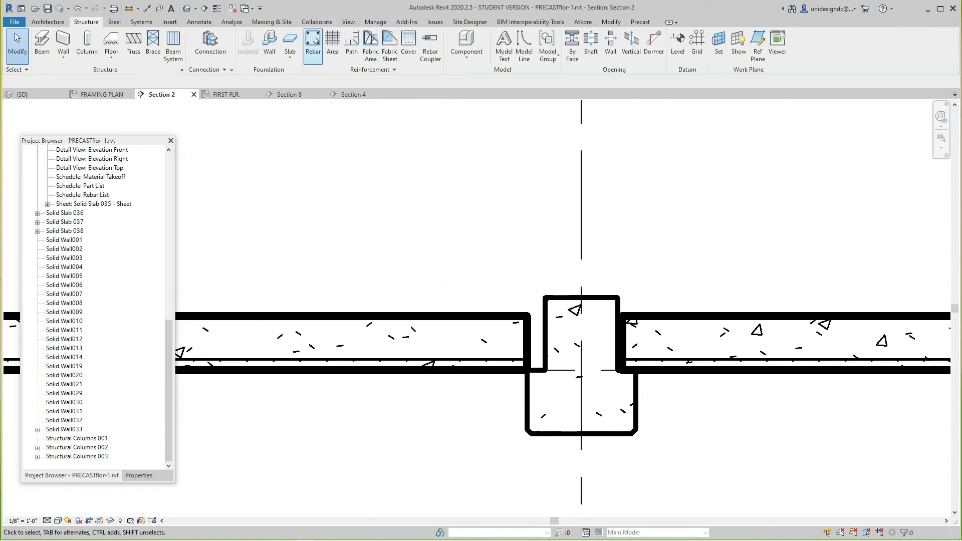
click(313, 46)
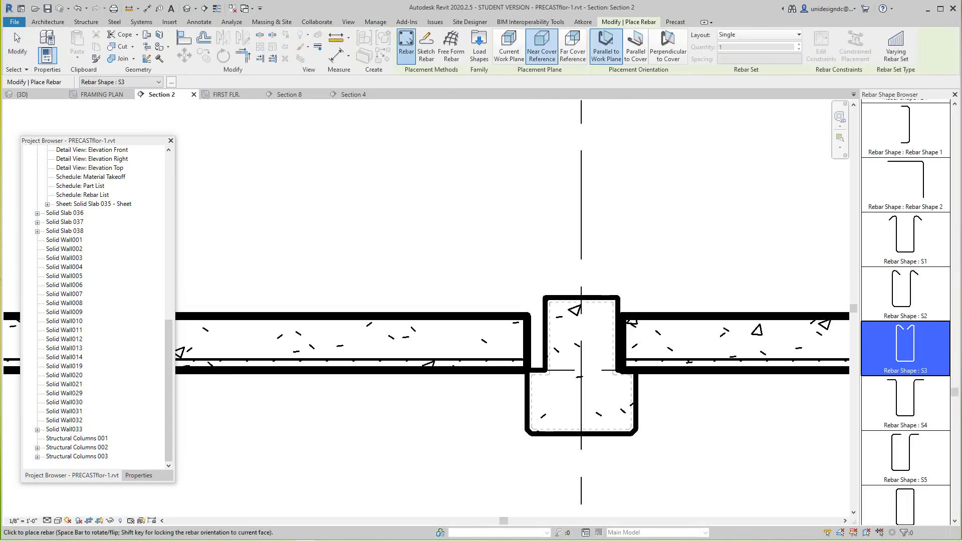
scroll(554, 426, up, 1)
middle_drag(554, 426, 479, 426)
click(760, 34)
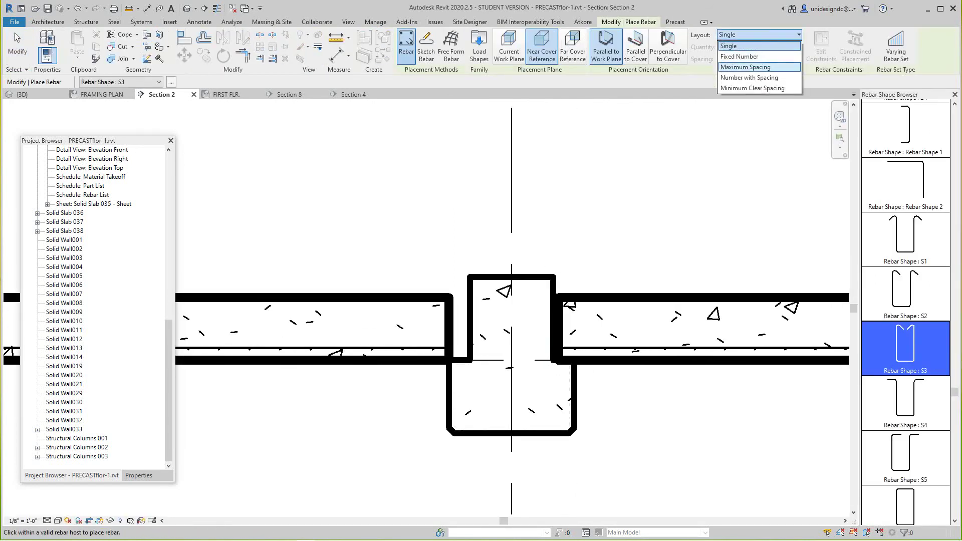
click(745, 67)
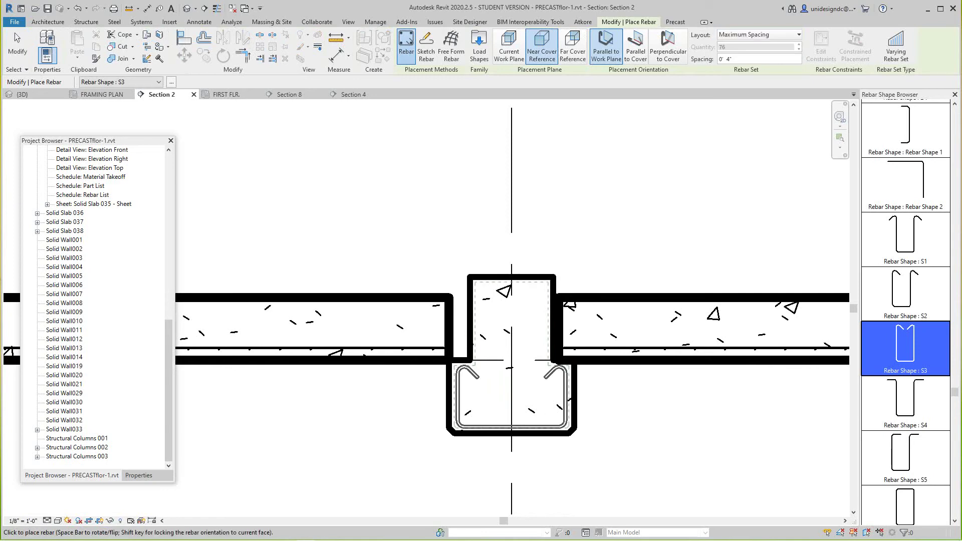
click(512, 402)
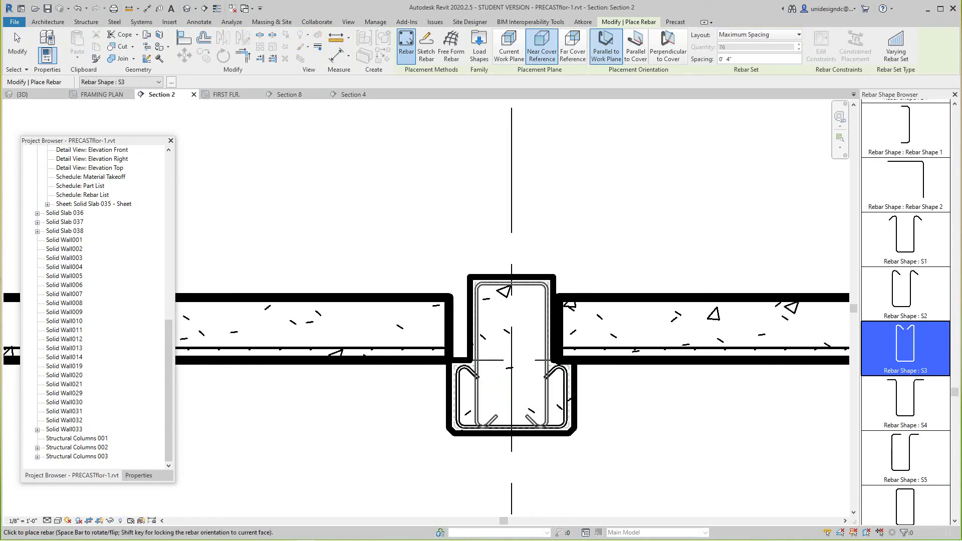
click(535, 398)
scroll(536, 398, up, 2)
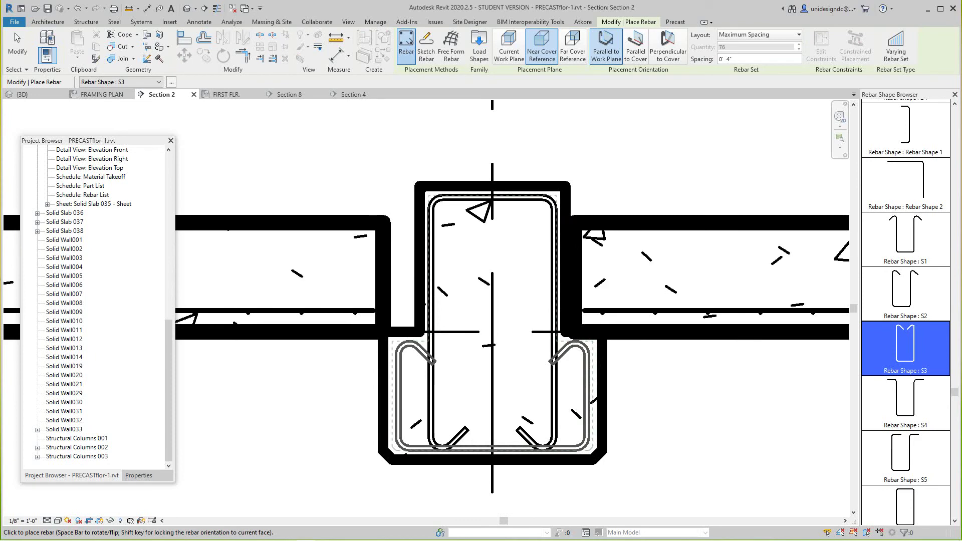
click(537, 398)
Place S3 stirrup sets in the flange and stem of the rightmost inverted tee beam, using a maximum spacing of 0' 4".
scroll(359, 406, down, 6)
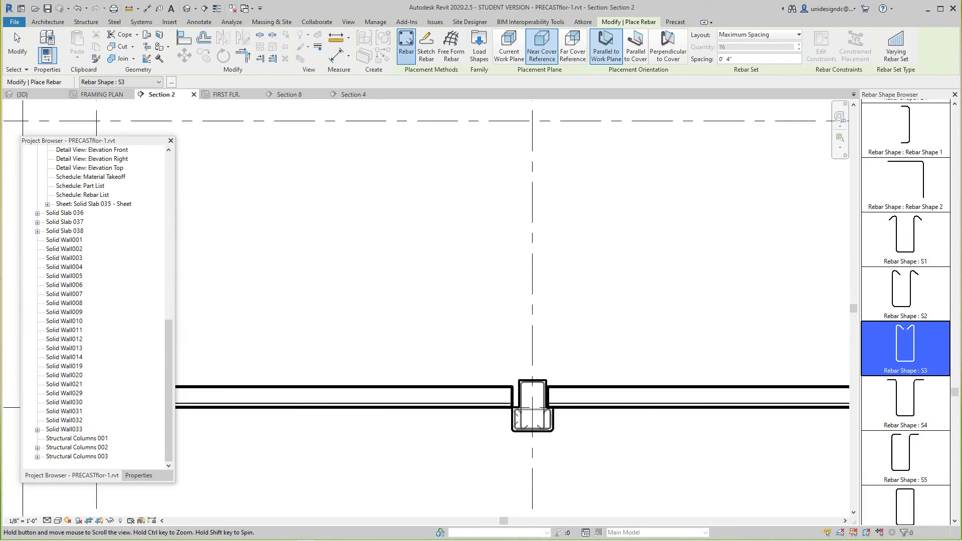
middle_drag(782, 401, 561, 391)
middle_drag(670, 392, 536, 389)
scroll(537, 387, up, 4)
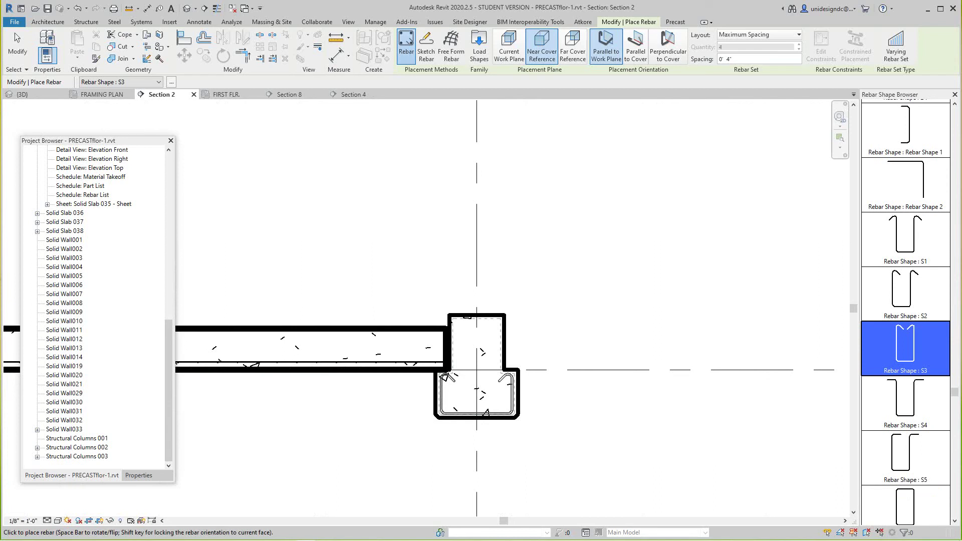
click(444, 375)
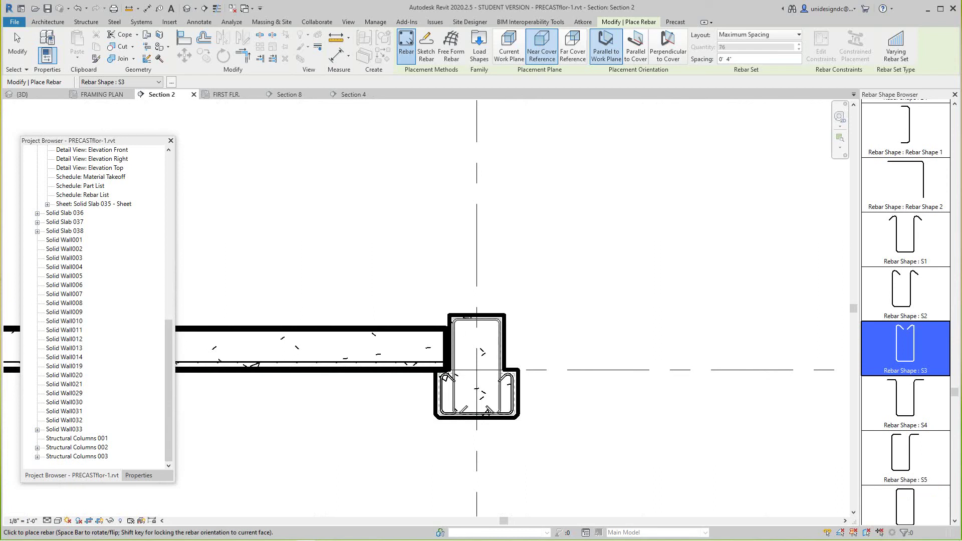
scroll(612, 354, down, 5)
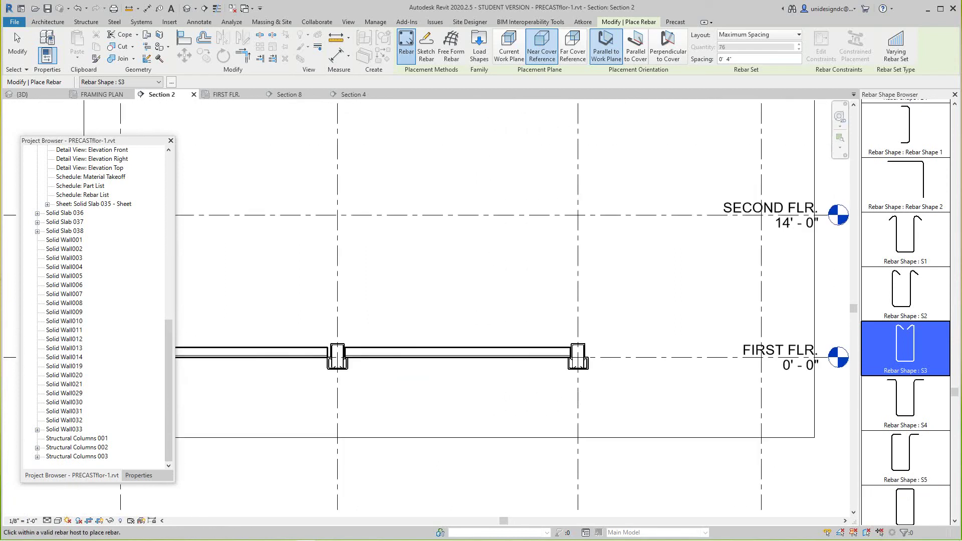
scroll(513, 358, down, 2)
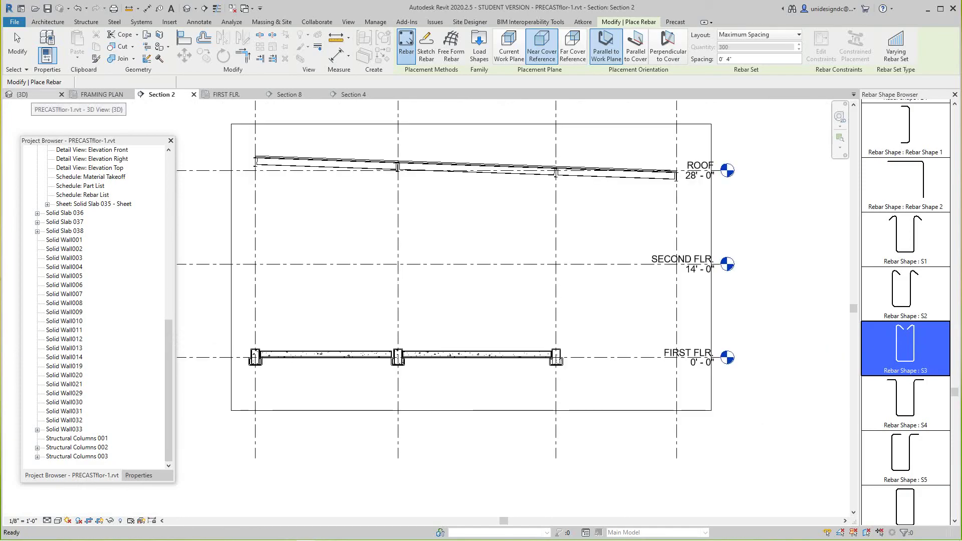
Open the 3D view and examine the stirrups inside the precast inverted tee beams at the open end of the front row.
click(23, 95)
click(451, 45)
scroll(741, 412, up, 4)
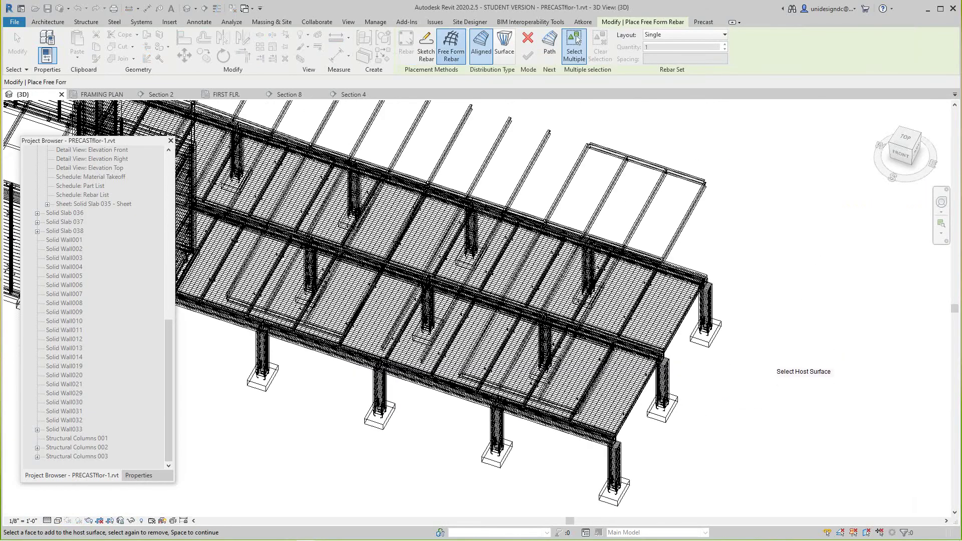
middle_drag(753, 358, 654, 338)
shift+middle_drag(615, 367, 664, 316)
shift+middle_drag(648, 385, 672, 333)
scroll(459, 339, up, 3)
scroll(717, 323, up, 4)
shift+middle_drag(714, 305, 725, 259)
shift+middle_drag(561, 316, 507, 348)
scroll(501, 351, up, 5)
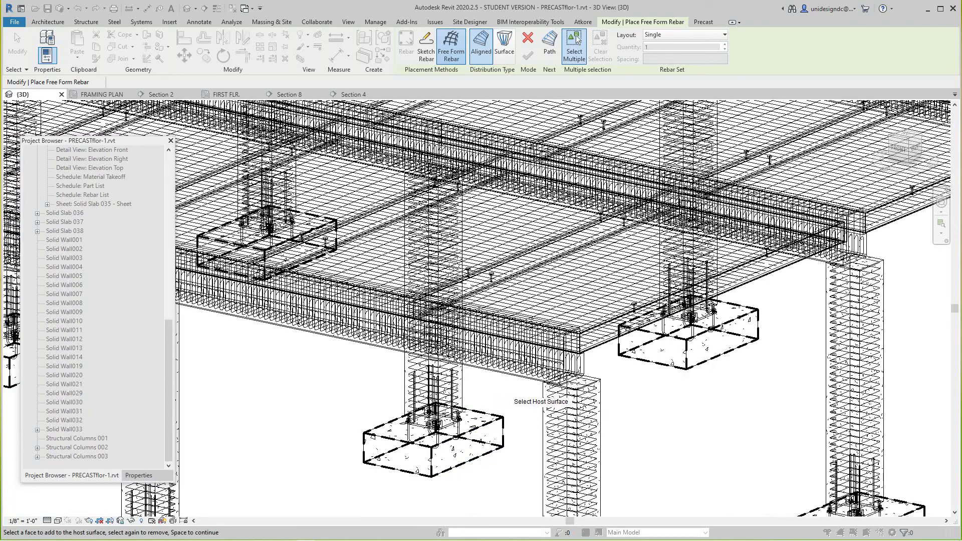
key(Escape)
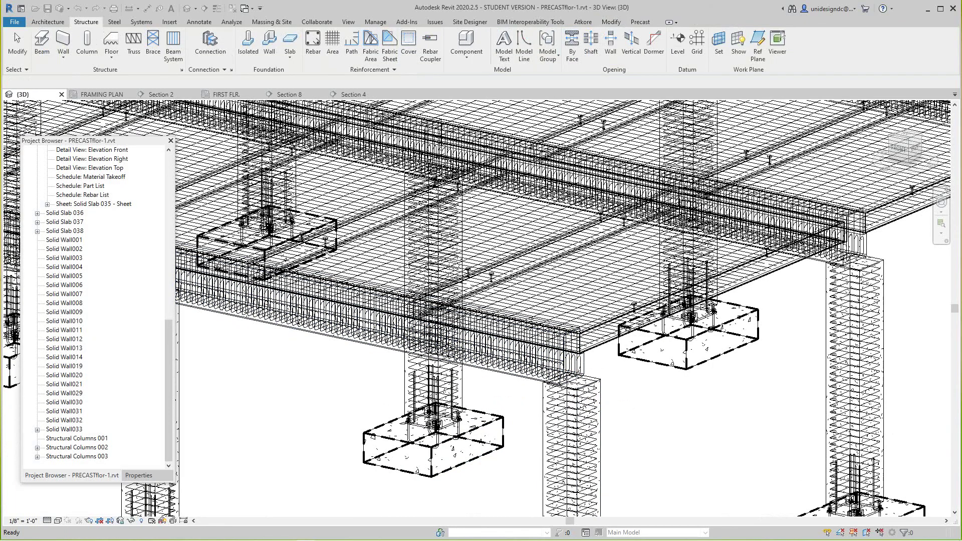
right_click(321, 203)
click(345, 207)
middle_drag(462, 436, 445, 486)
scroll(445, 486, down, 1)
scroll(446, 486, up, 2)
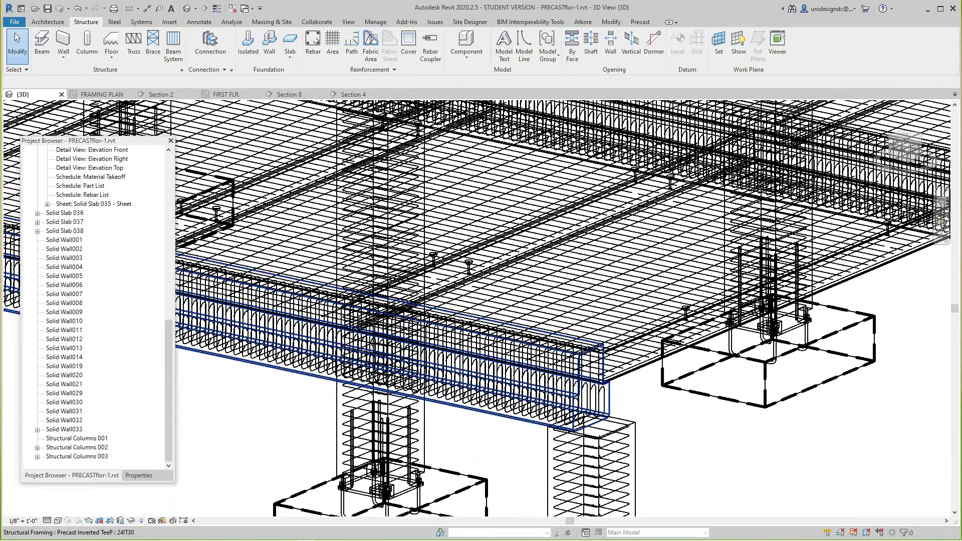
scroll(509, 424, down, 4)
scroll(509, 423, down, 4)
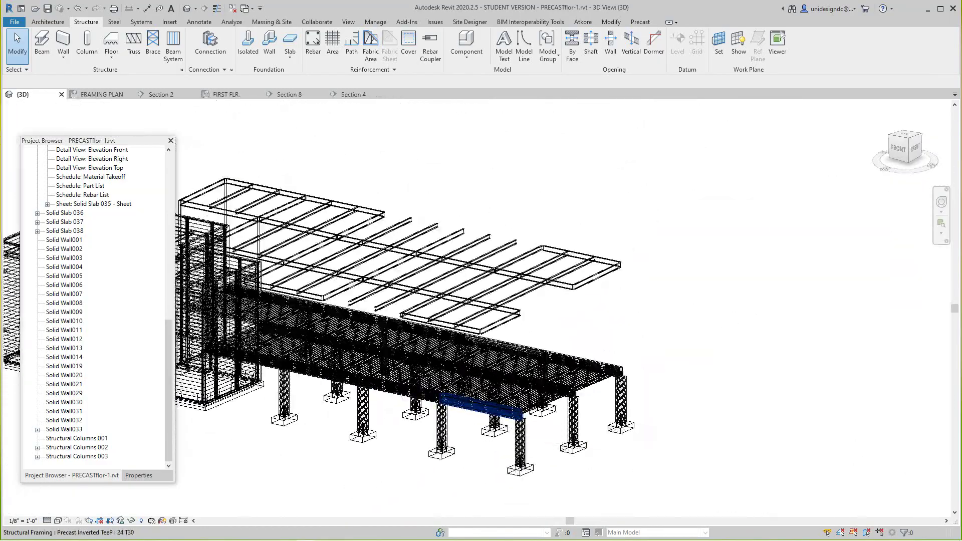
scroll(503, 422, up, 8)
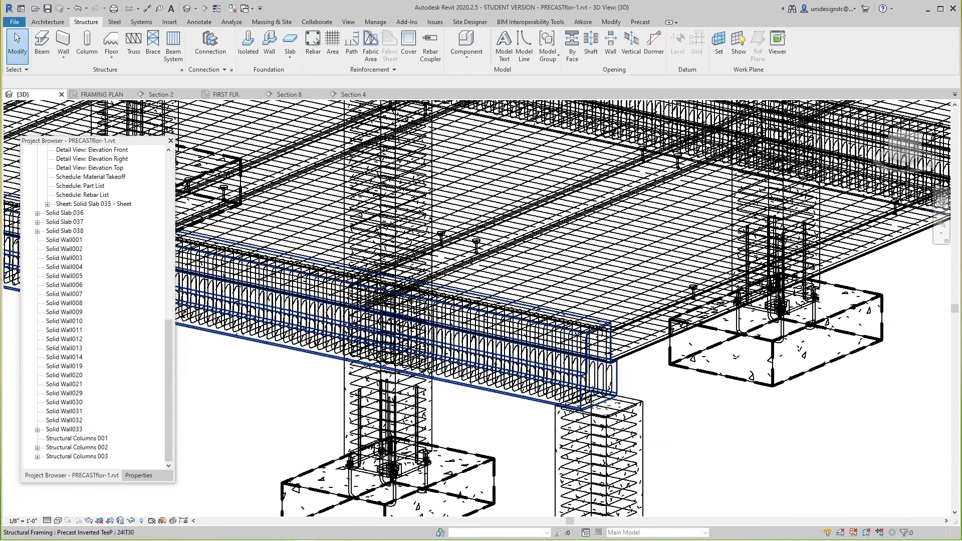
Create a Structural Framing assembly named BEAM 001 from the end front-row beam and its two S3 stirrup sets, and collapse Solid Slab 035 among the assemblies.
click(501, 394)
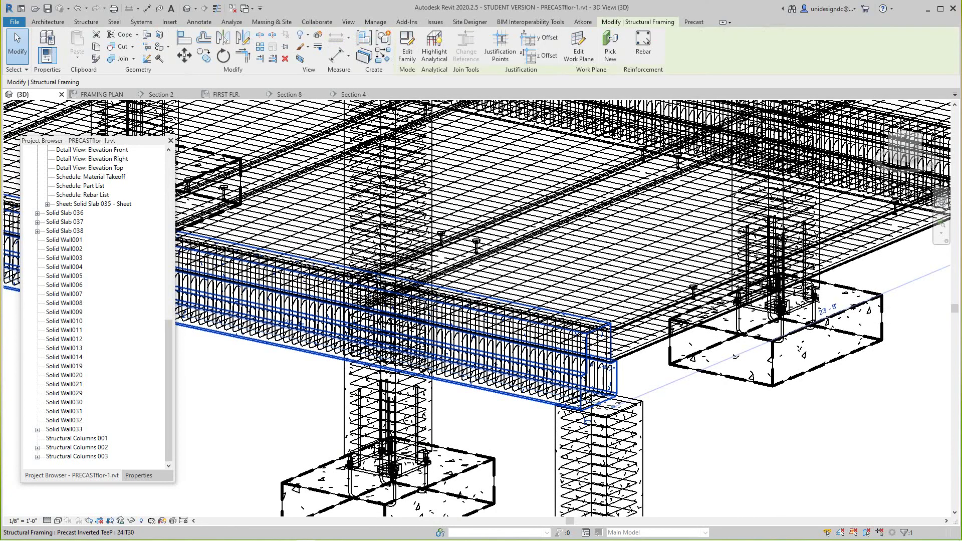
scroll(585, 420, up, 4)
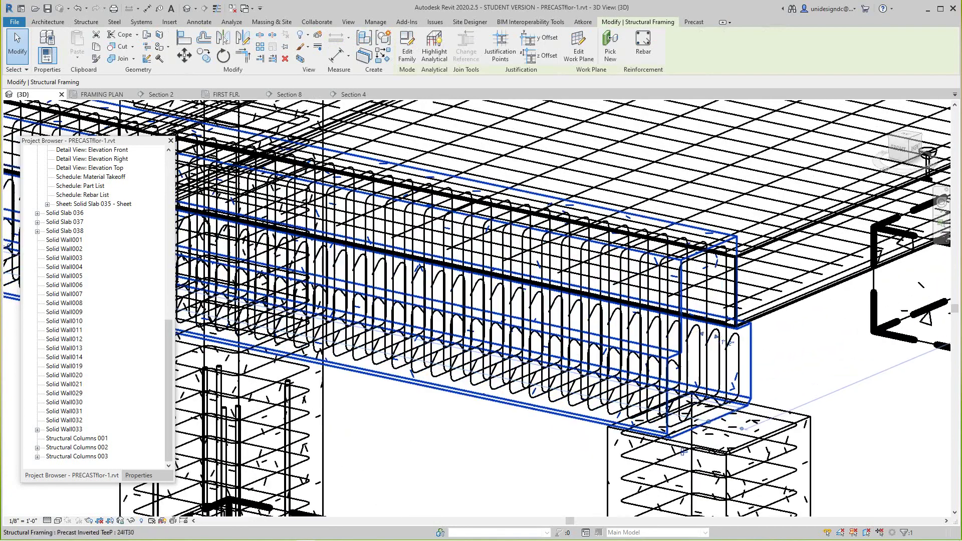
ctrl+click(510, 392)
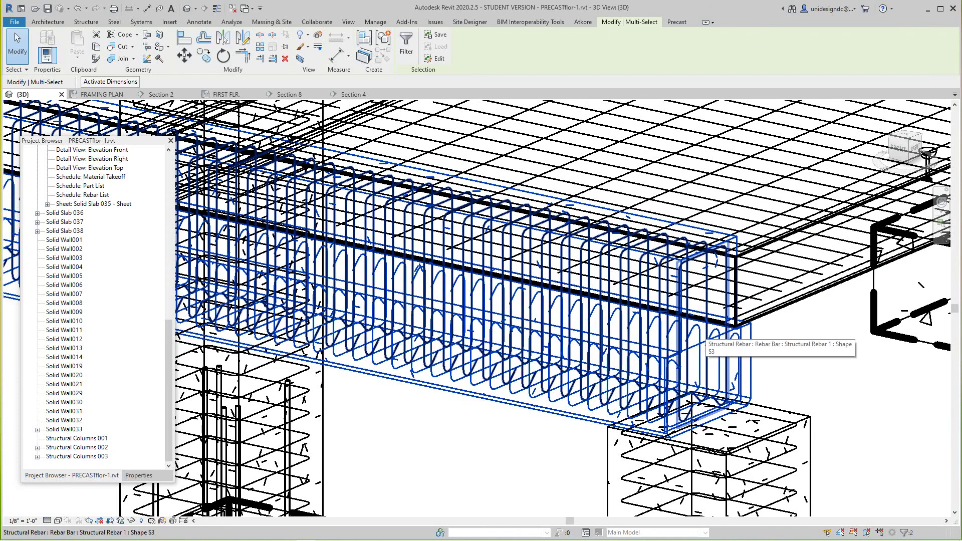
ctrl+click(706, 328)
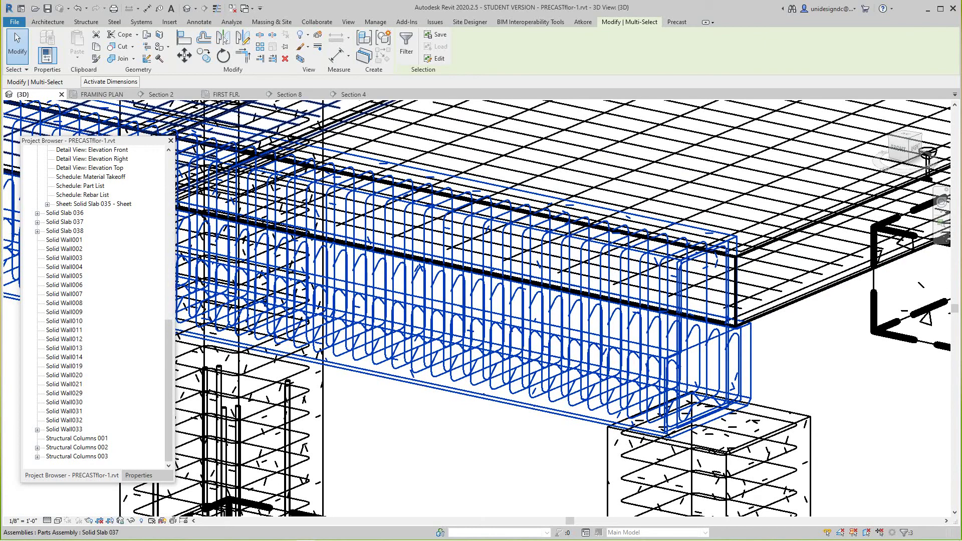
click(364, 39)
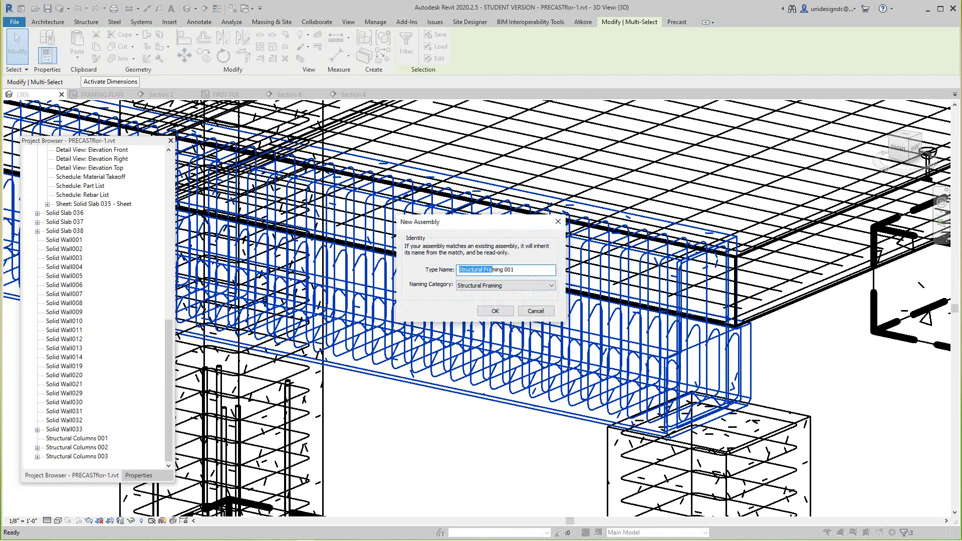
drag(500, 270, 503, 270)
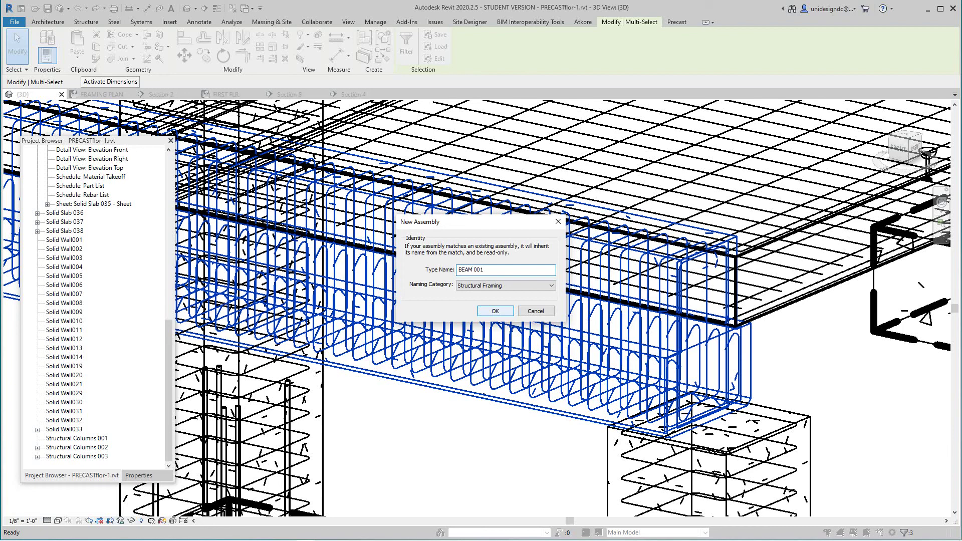
key(Return)
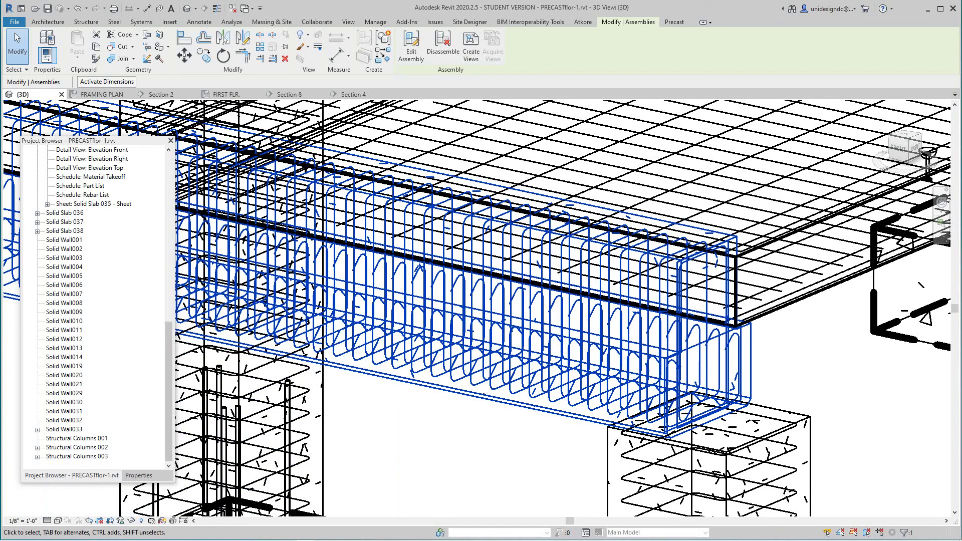
scroll(168, 391, up, 3)
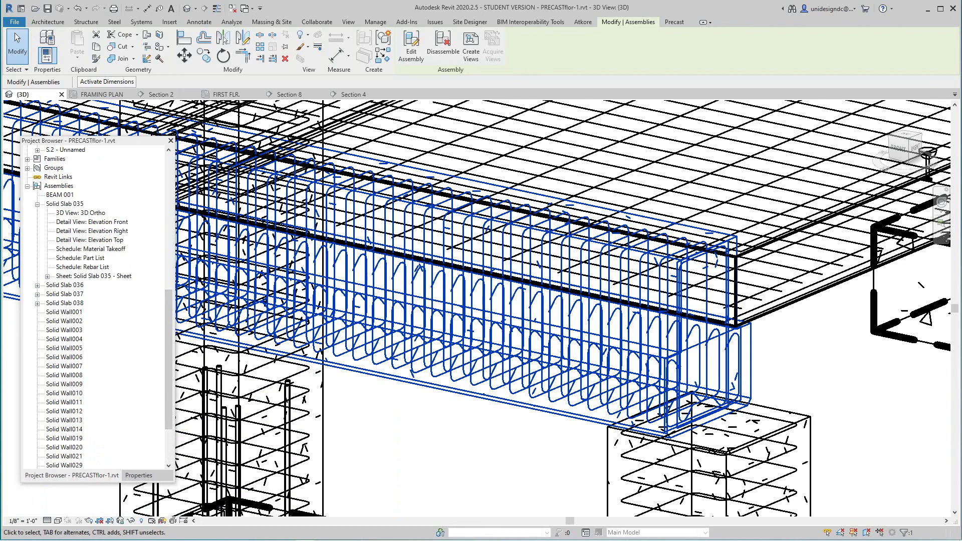
click(37, 205)
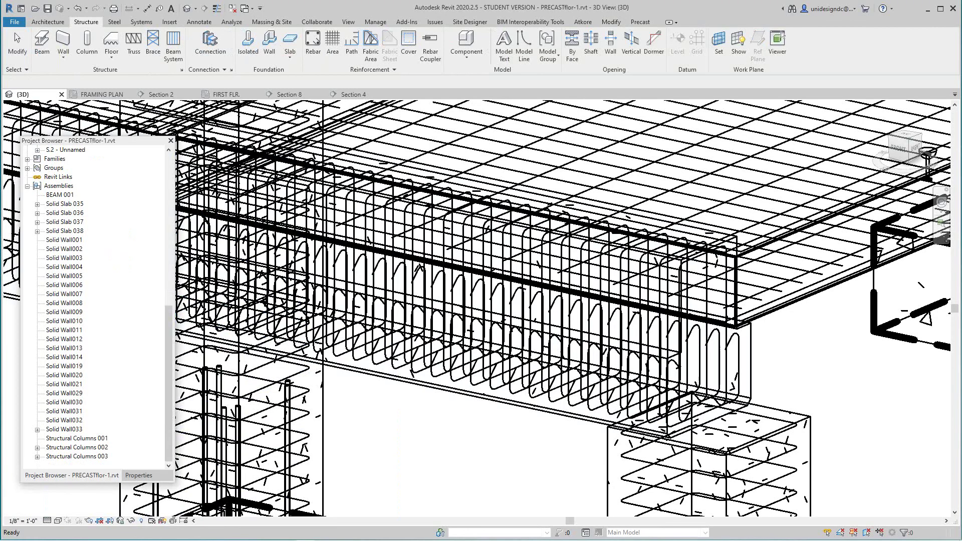
Create a Structural Framing assembly from the second front-row beam and its two S3 stirrup sets, matching the existing BEAM 001 type.
scroll(471, 383, down, 4)
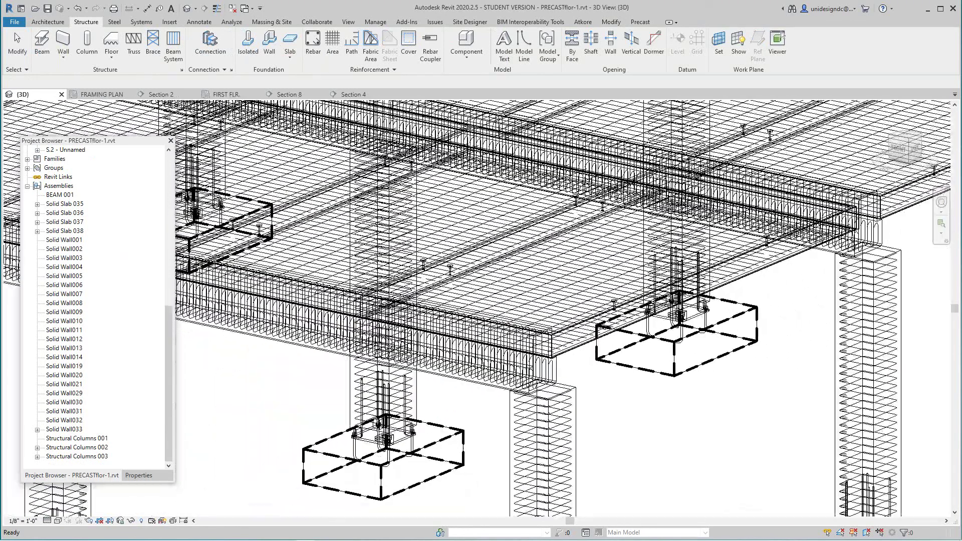
click(471, 383)
scroll(471, 383, down, 1)
middle_drag(471, 383, 775, 461)
middle_drag(577, 376, 721, 395)
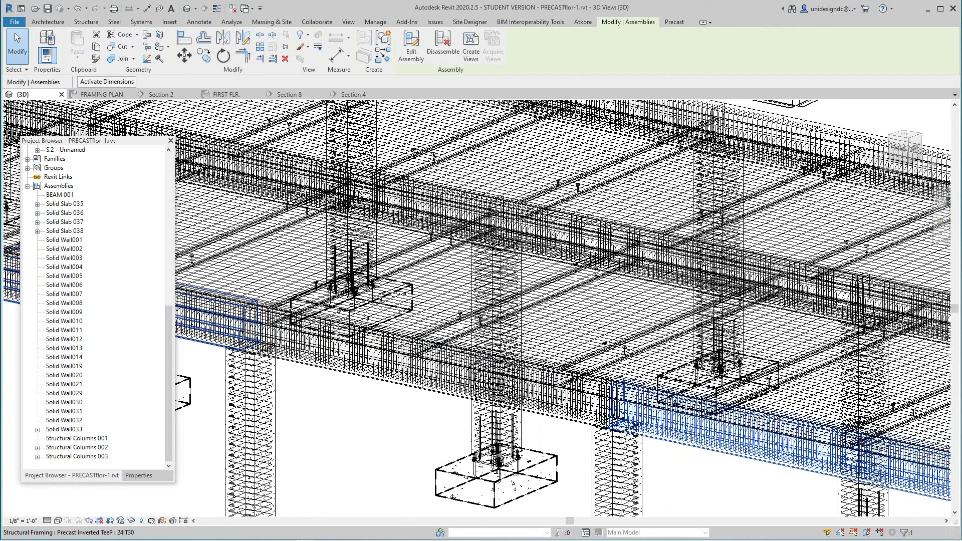
scroll(306, 451, down, 2)
middle_drag(351, 436, 323, 462)
scroll(325, 462, up, 3)
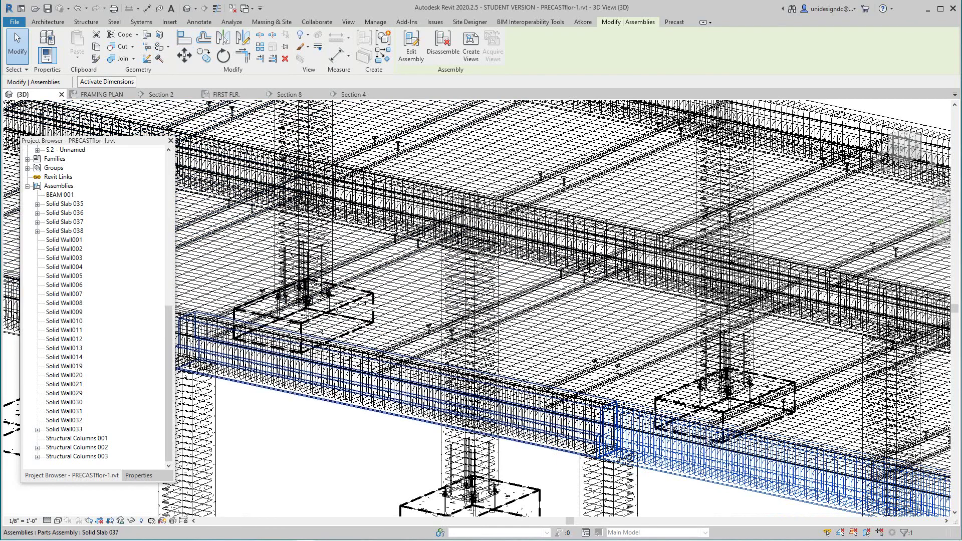
drag(369, 448, 302, 380)
drag(302, 445, 301, 445)
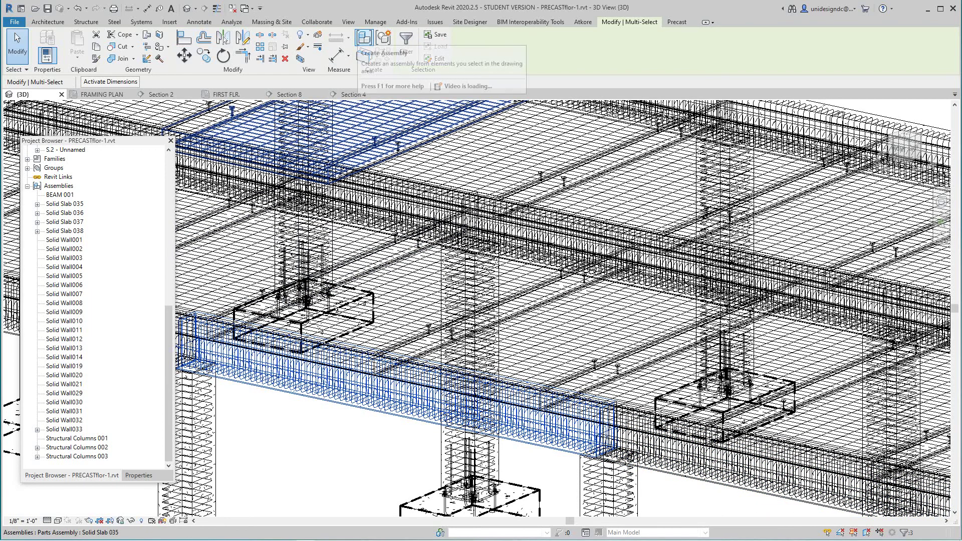
click(364, 38)
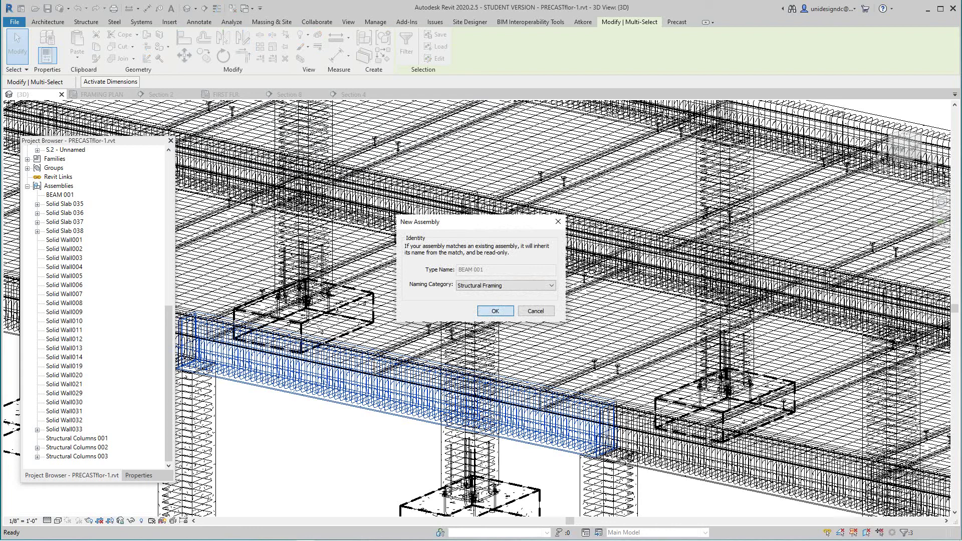
click(501, 309)
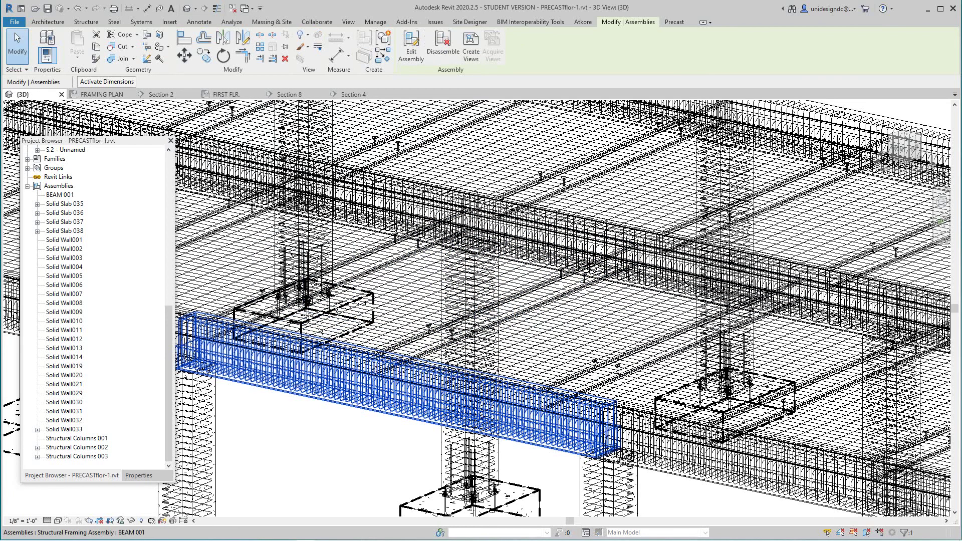
Create another BEAM 001 assembly from the third front-row beam, counted from the open end, and its two S3 stirrup sets.
scroll(354, 356, down, 1)
middle_drag(354, 357, 654, 381)
scroll(555, 367, down, 2)
scroll(414, 398, up, 3)
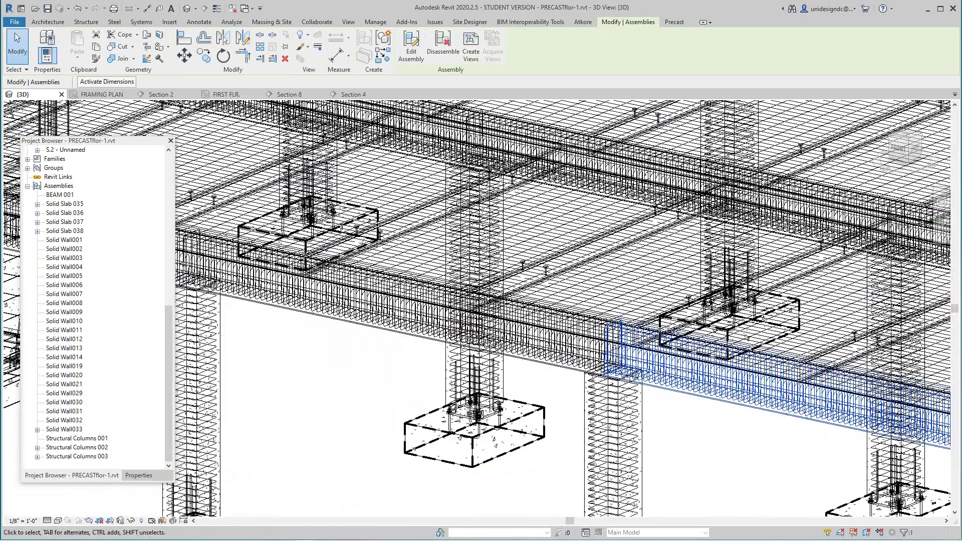
key(Escape)
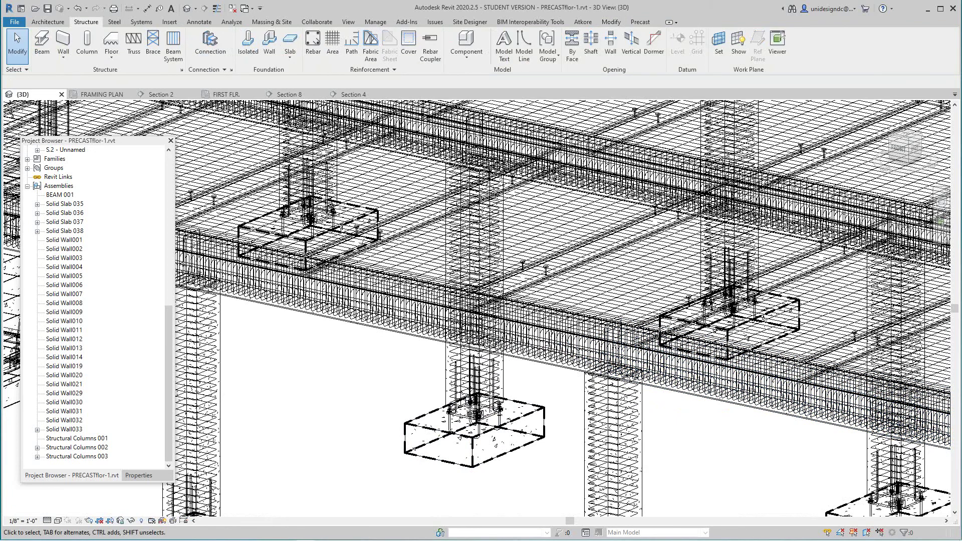
drag(408, 348, 385, 329)
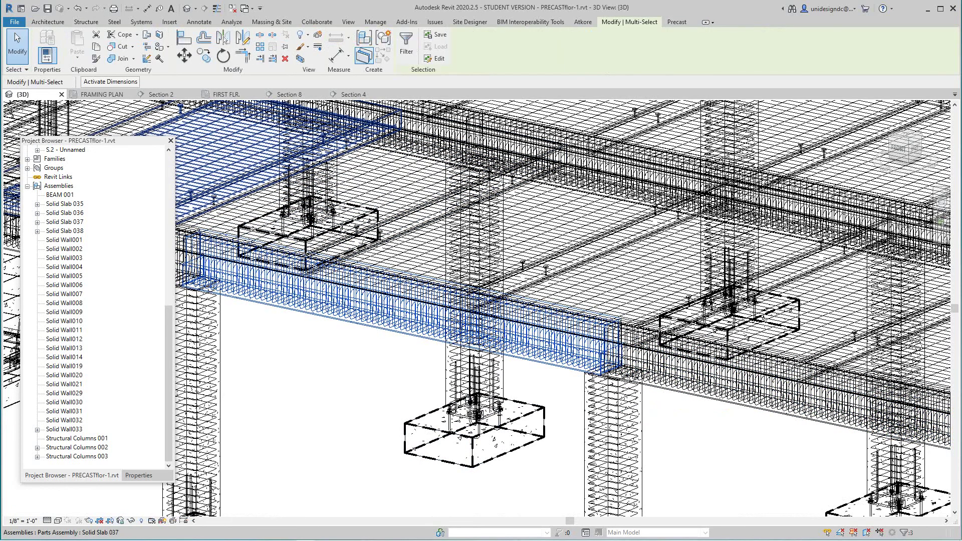
click(365, 38)
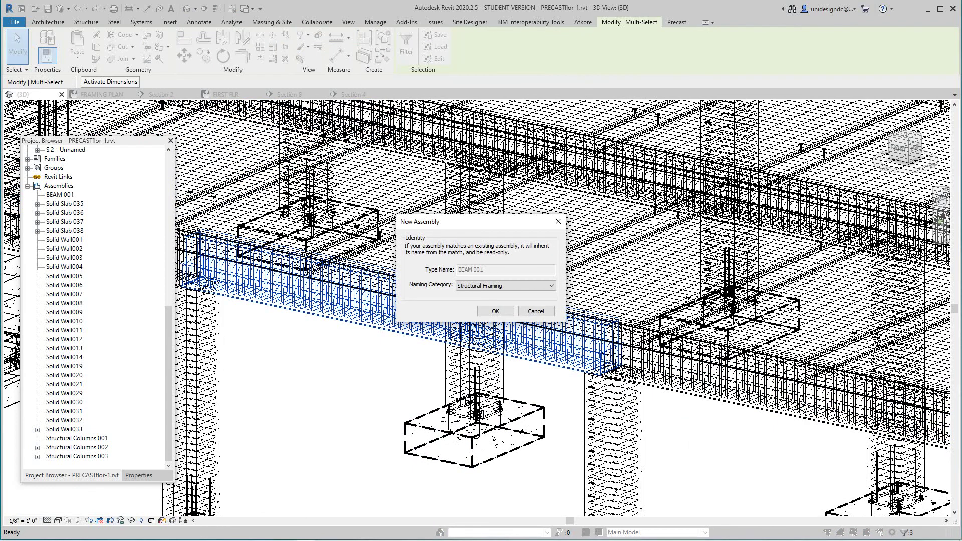
click(495, 311)
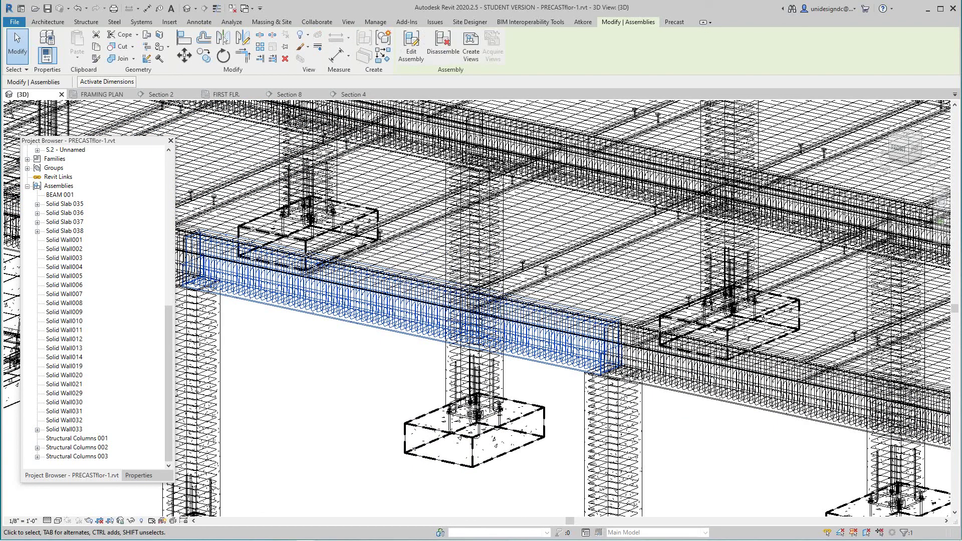
Create a BEAM 001 assembly from the front-row beam nearest the walled building together with its two S3 stirrup sets.
scroll(364, 388, down, 5)
middle_drag(364, 388, 519, 431)
scroll(428, 461, up, 1)
scroll(423, 431, up, 2)
middle_drag(422, 431, 434, 507)
scroll(395, 449, down, 2)
scroll(391, 435, up, 4)
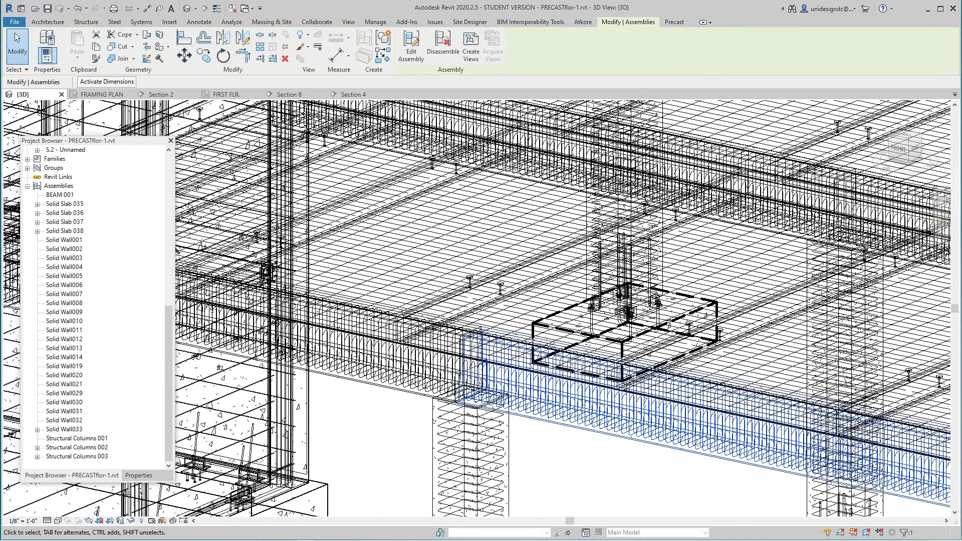
drag(399, 411, 376, 411)
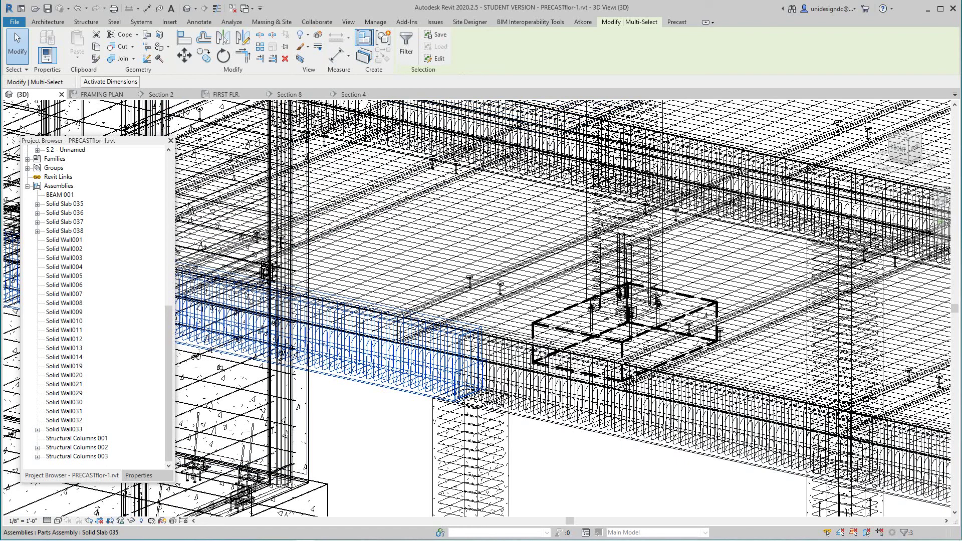
click(365, 37)
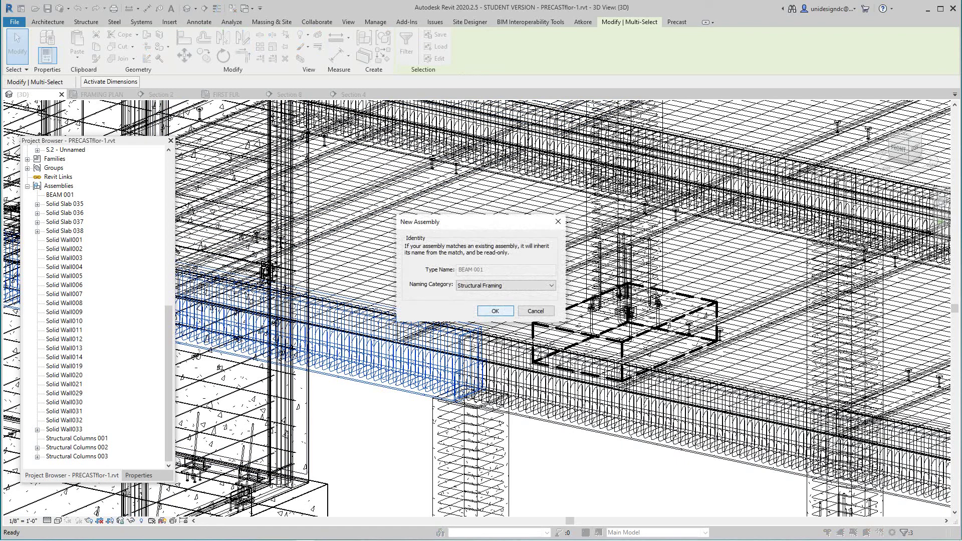
click(495, 311)
scroll(481, 310, down, 8)
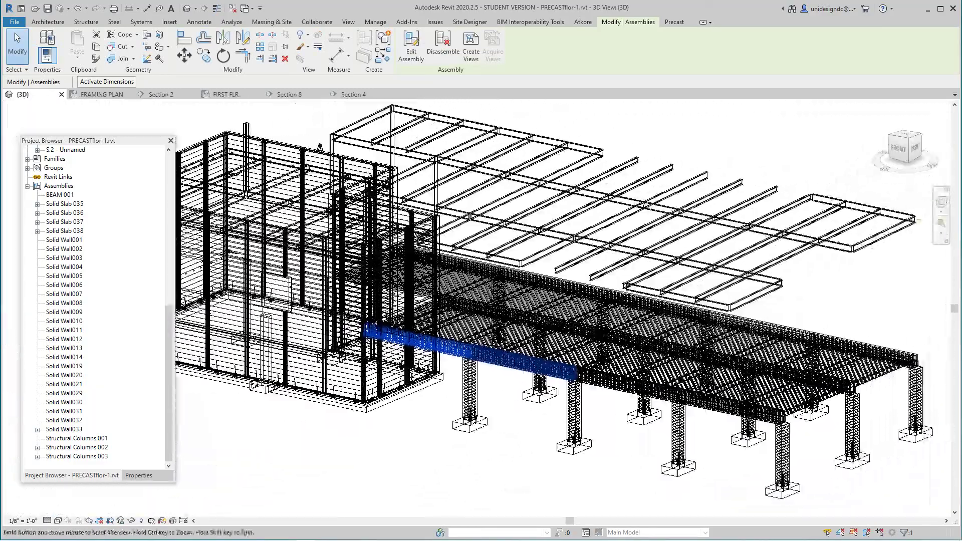
middle_drag(526, 363, 436, 355)
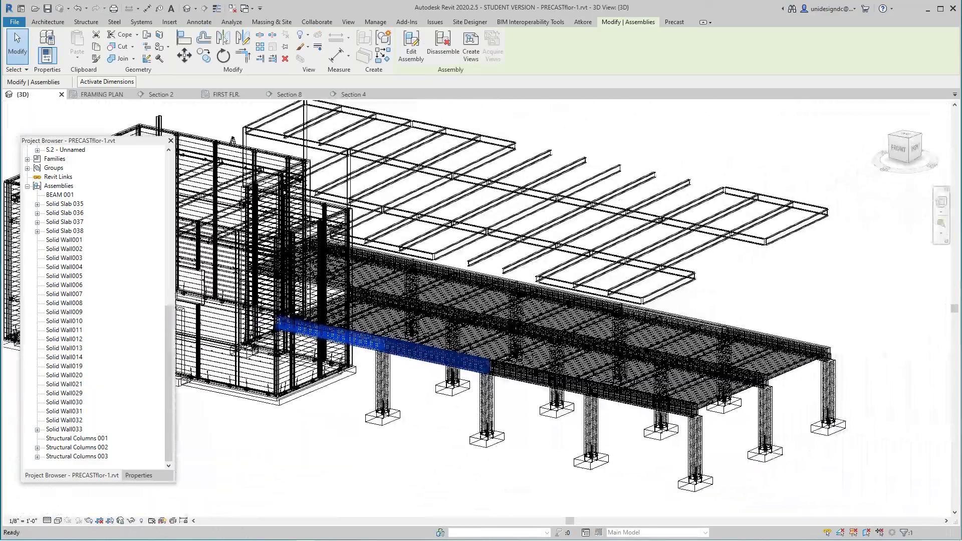
middle_drag(669, 383, 599, 376)
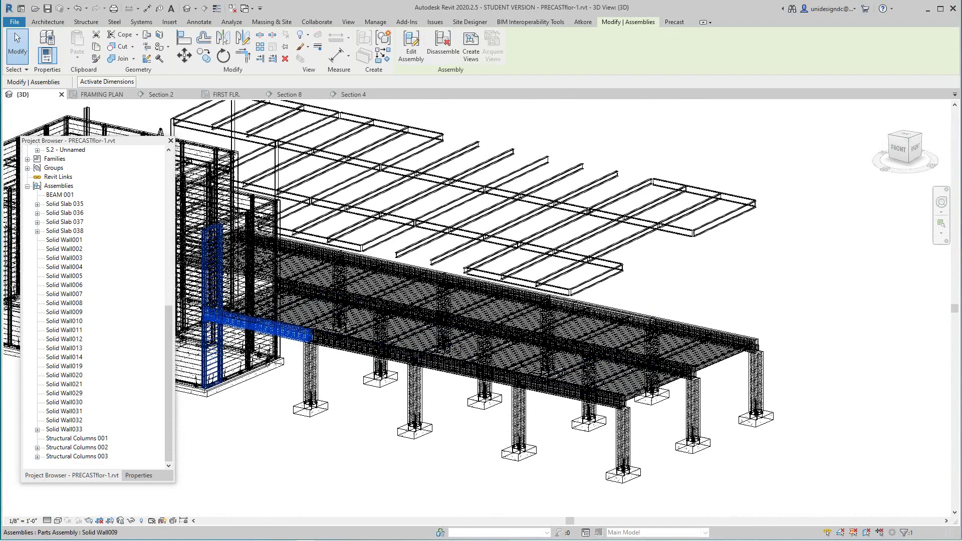
scroll(516, 379, down, 1)
middle_drag(532, 385, 601, 395)
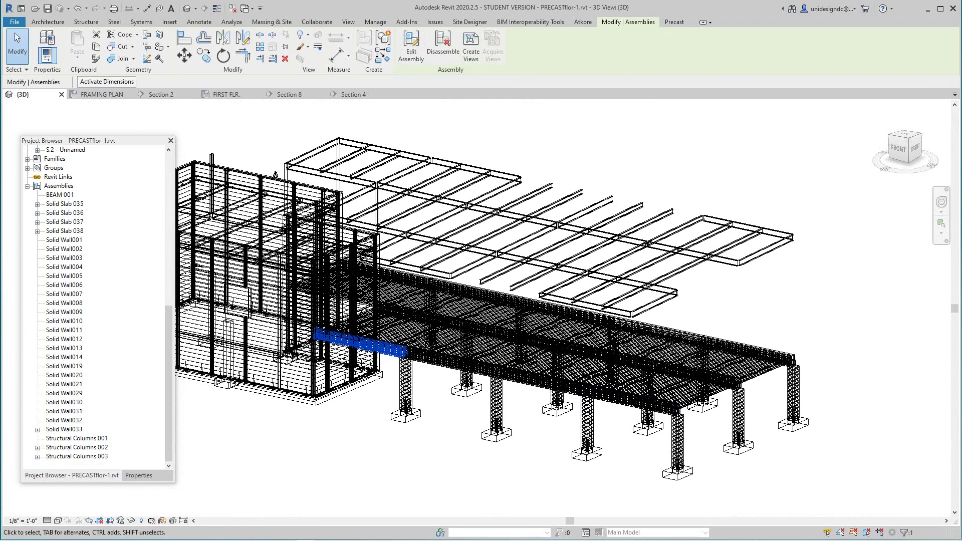
click(362, 396)
scroll(362, 395, up, 3)
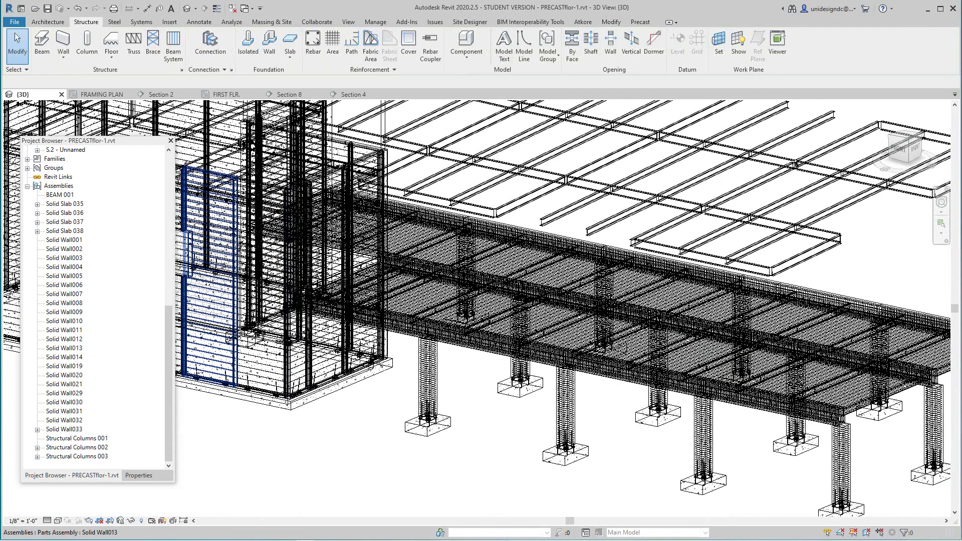
Create the BEAM 001 assembly views at 1/2" = 1'-0", with 3D, plan, Section B, top and back elevations, schedules and an A 8.5 x 11 Vertical sheet.
right_click(59, 195)
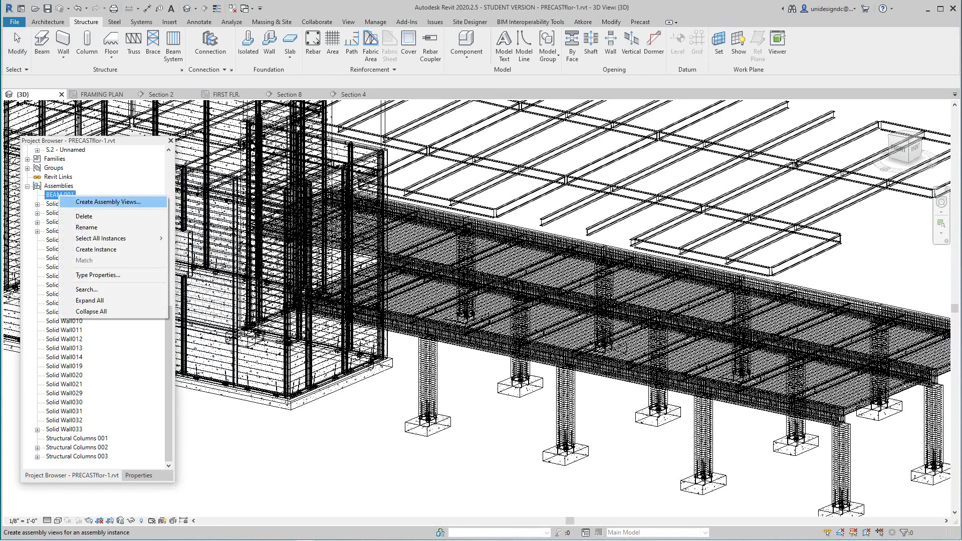
click(108, 201)
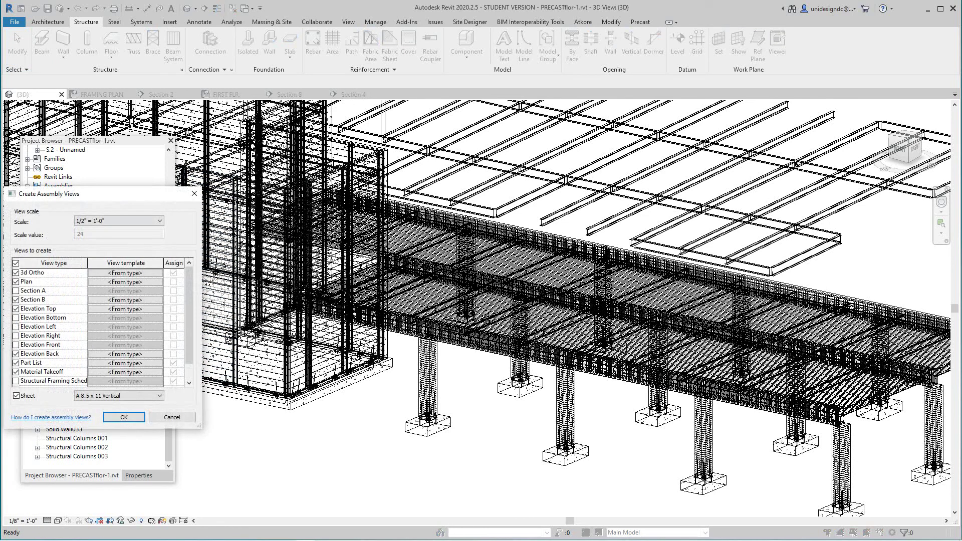
scroll(101, 326, down, 1)
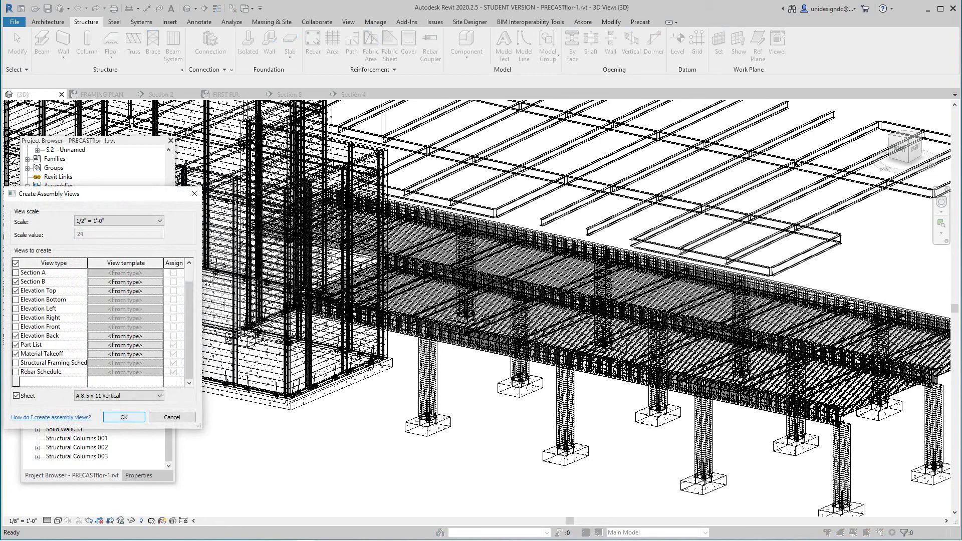
click(124, 417)
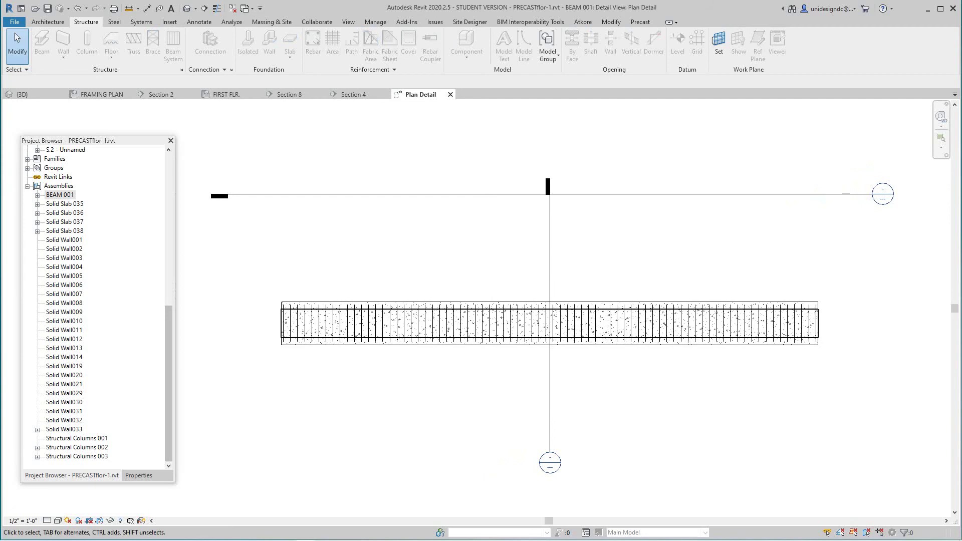
Open BEAM 001's sheet A101 and place the assembly's 3D Ortho view on it, above the title block.
click(38, 195)
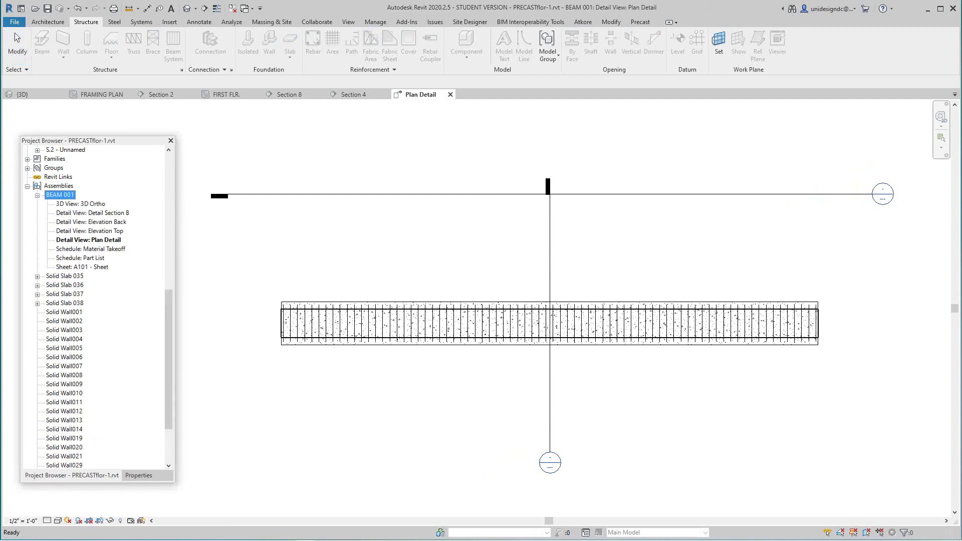
double_click(82, 267)
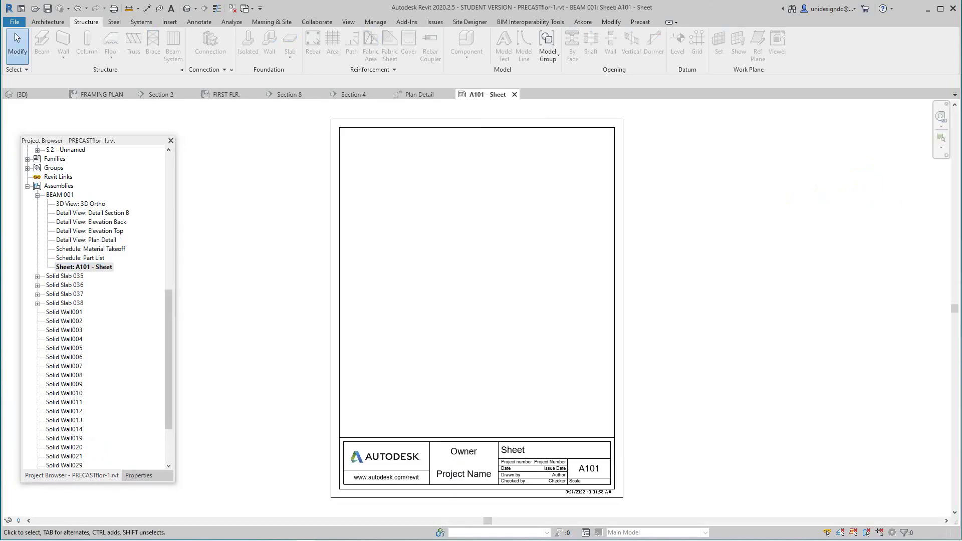
click(80, 204)
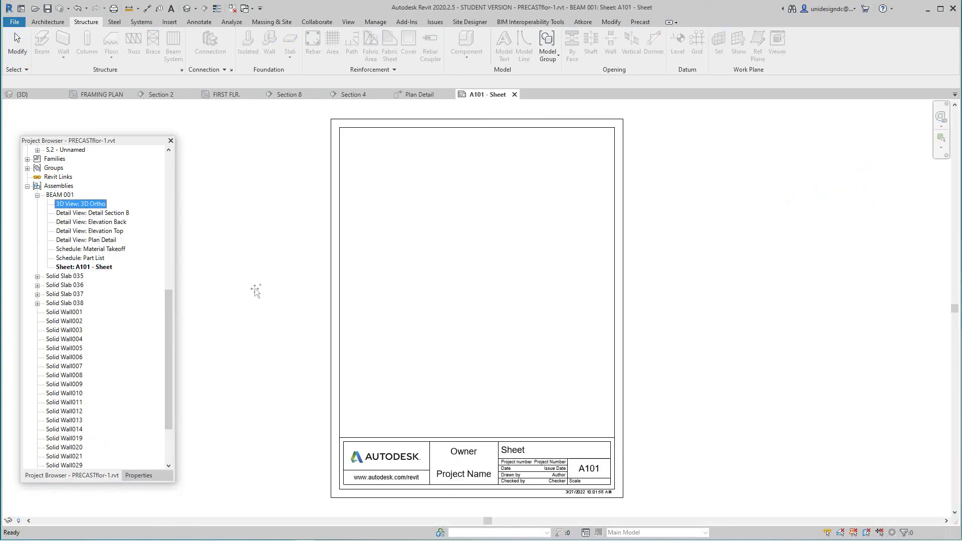
drag(80, 204, 467, 231)
scroll(468, 264, down, 1)
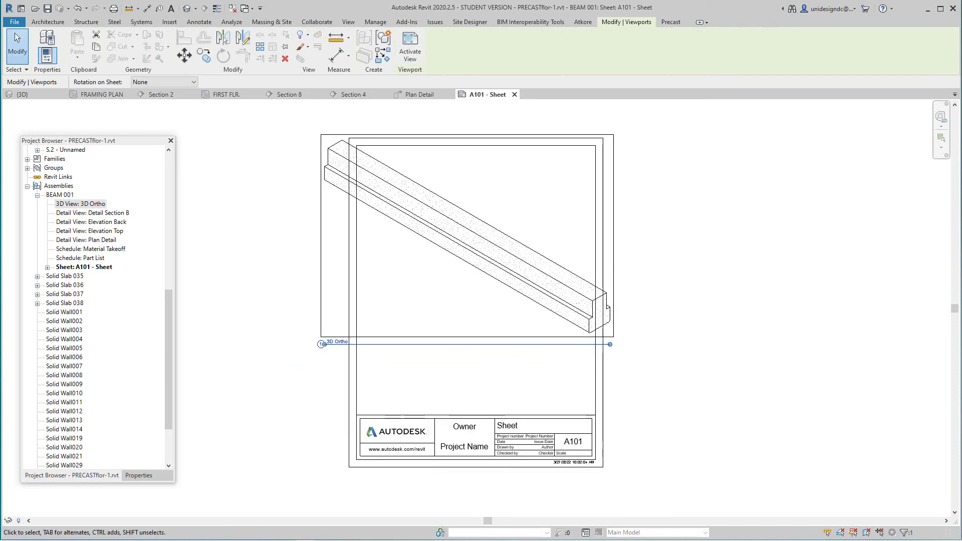
Activate the 3D Ortho viewport on sheet A101 and set its view scale to 3/8" = 1'-0".
scroll(386, 300, up, 2)
right_click(396, 289)
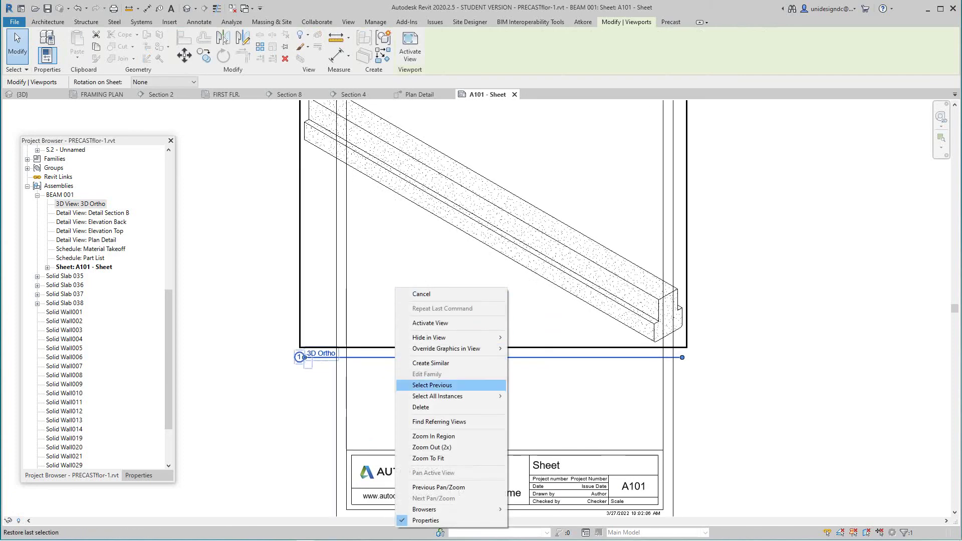
click(430, 323)
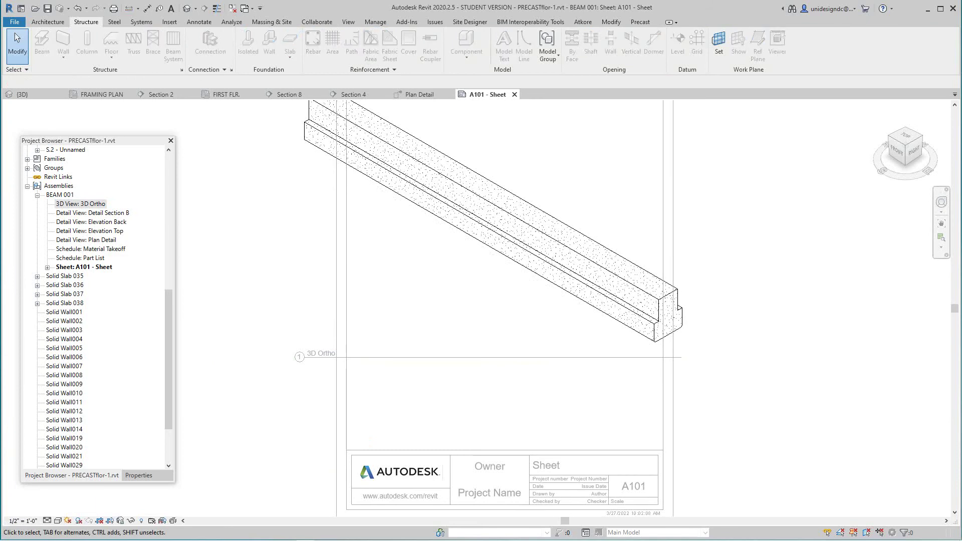
click(23, 521)
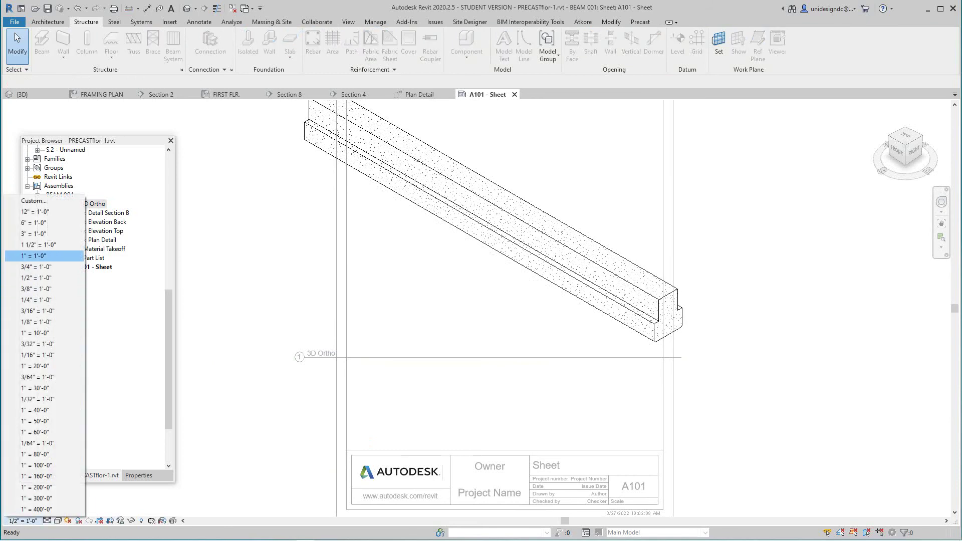
key(Up)
key(Down)
key(Down)
key(Up)
key(Up)
key(Down)
key(Down)
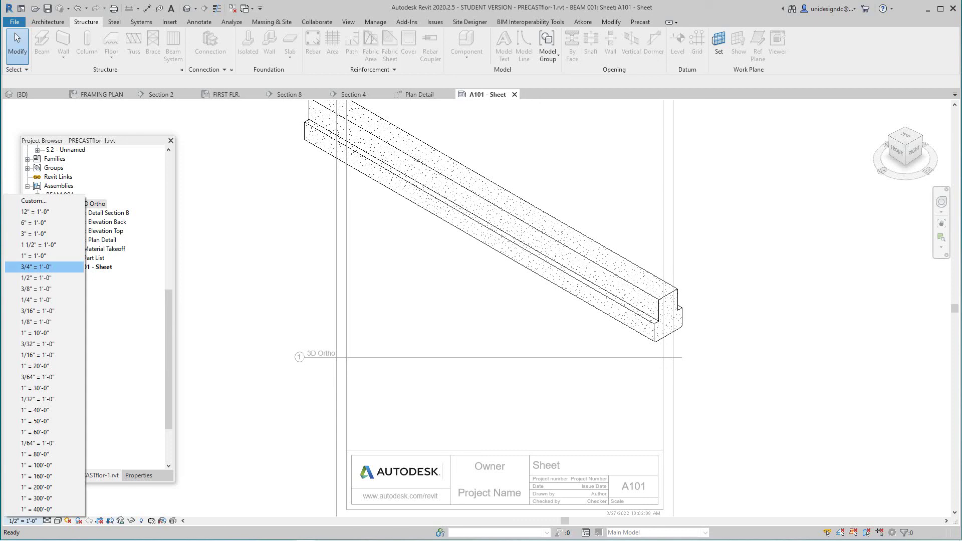
key(Down)
key(Down)
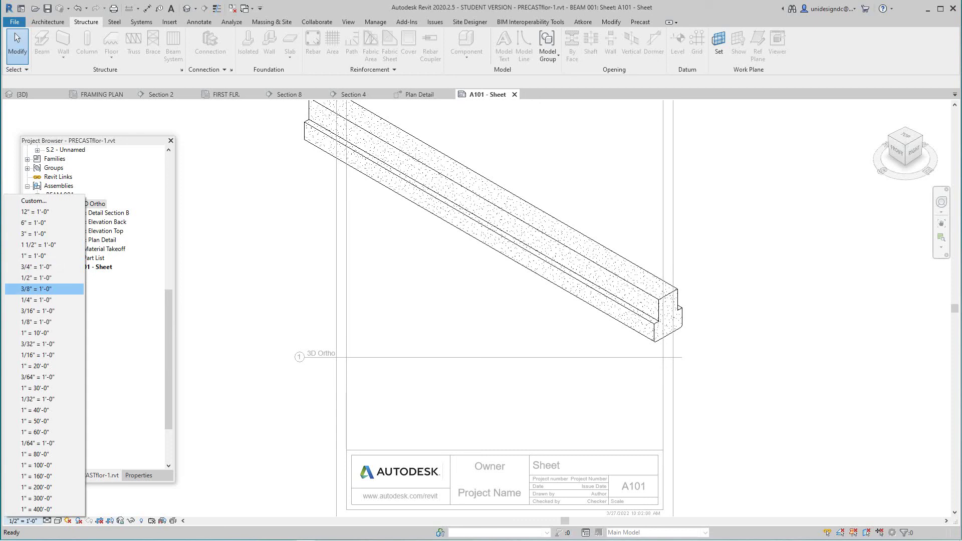
key(Return)
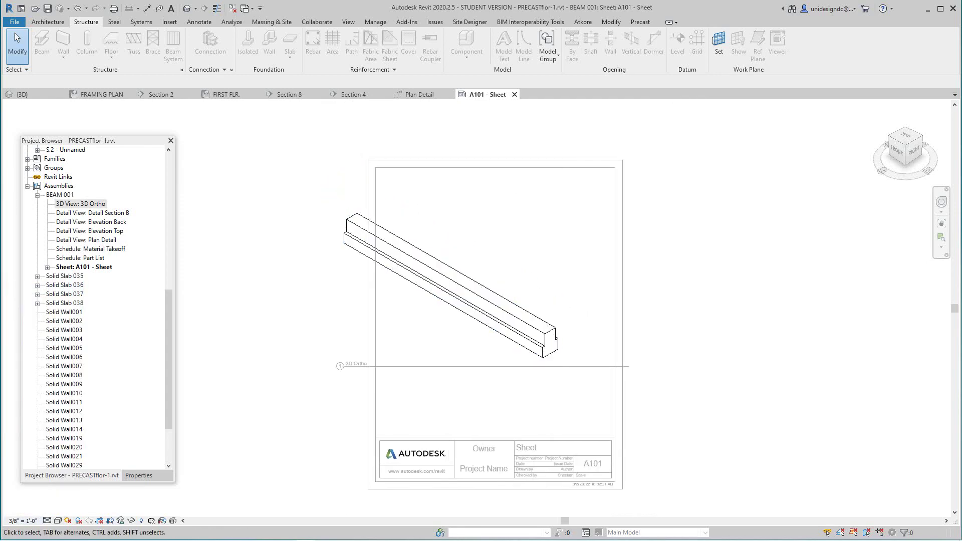
right_click(491, 254)
click(497, 259)
click(492, 300)
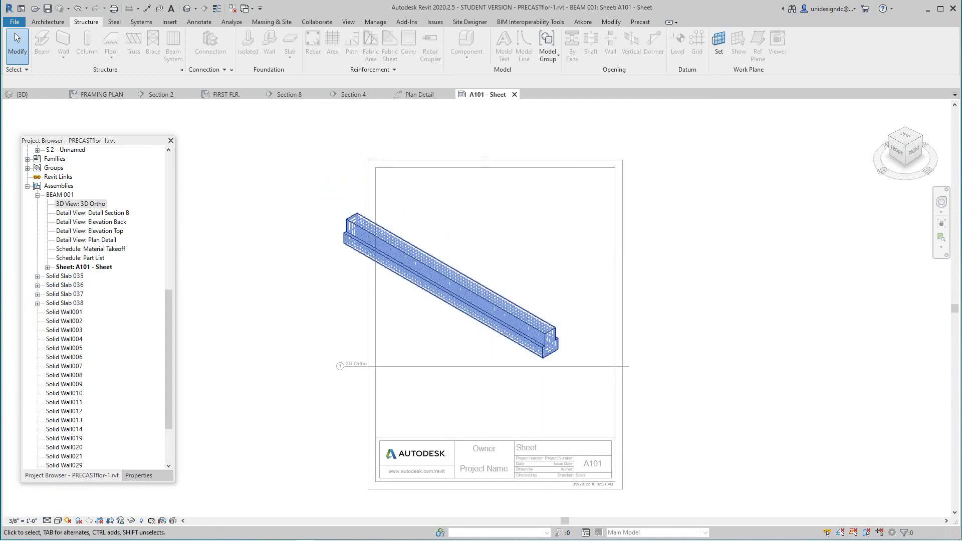
key(Escape)
right_click(450, 330)
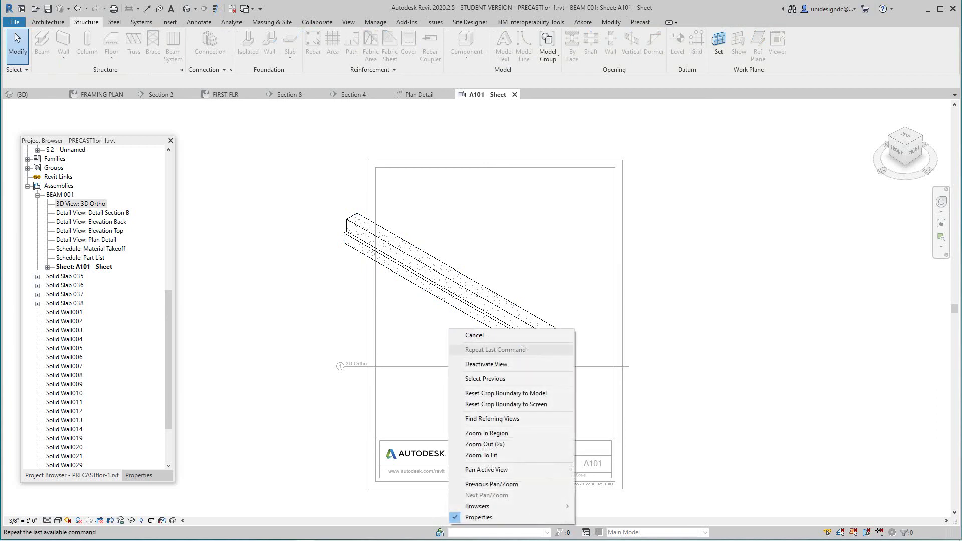
click(474, 335)
Change the detail level of the activated 3D Ortho view, and clear the beam assembly selection.
click(469, 314)
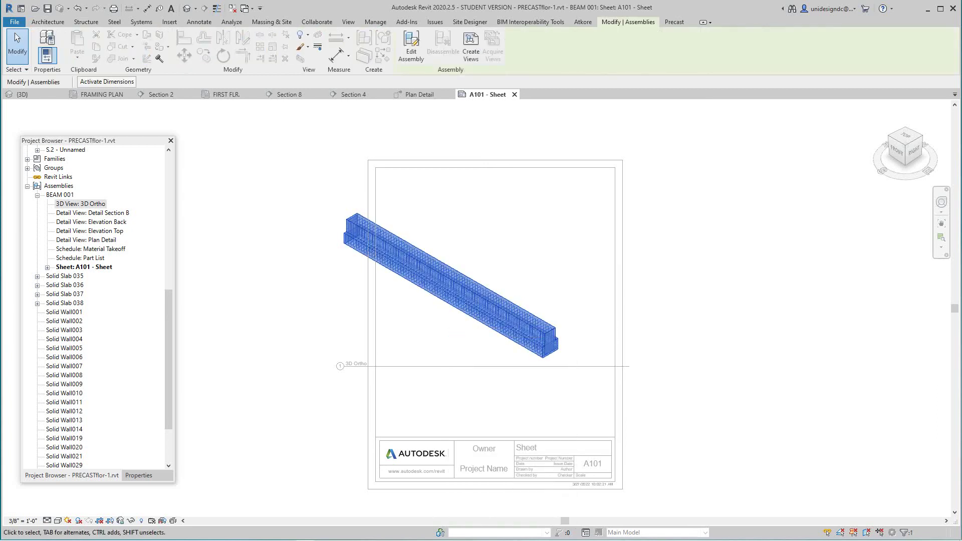
click(47, 520)
click(61, 510)
key(Escape)
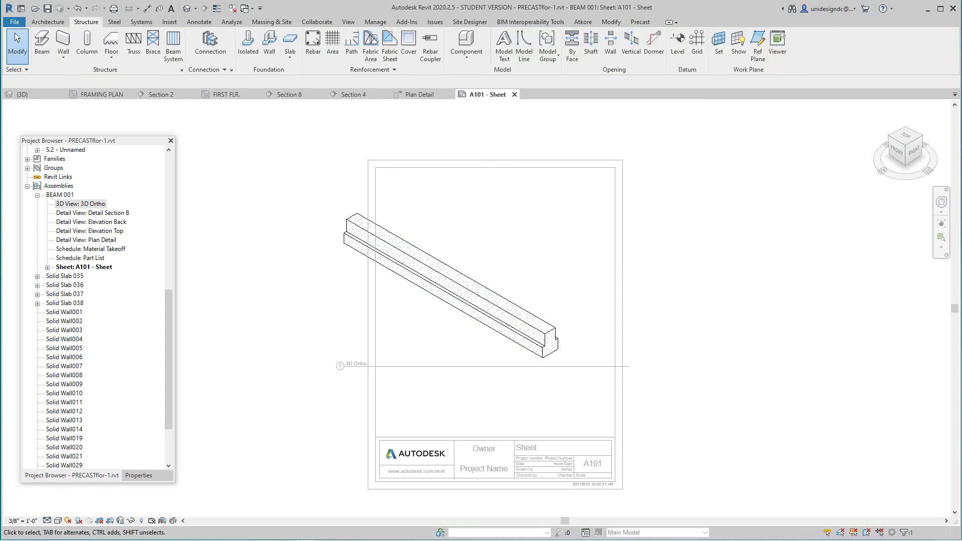
click(467, 307)
key(Escape)
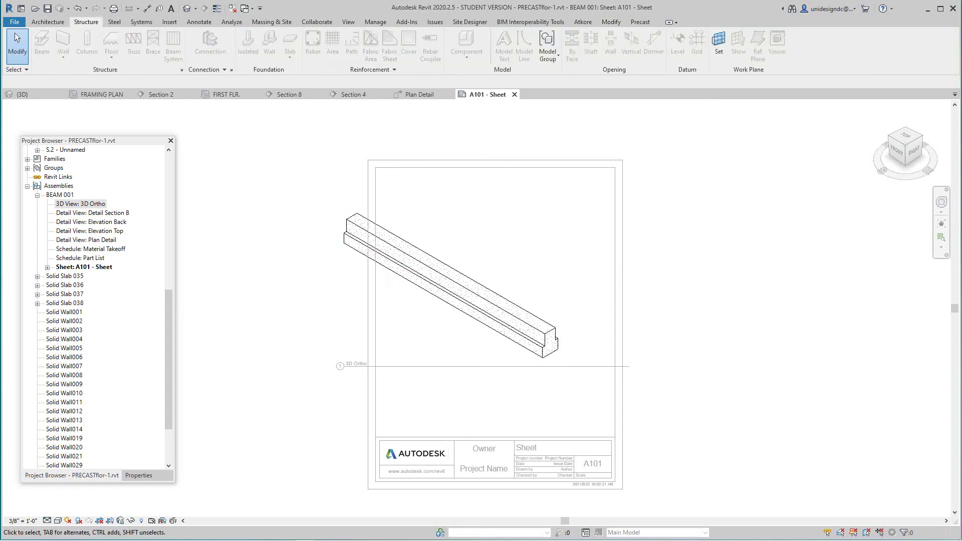
right_click(289, 242)
click(315, 248)
scroll(395, 314, down, 2)
middle_drag(395, 313, 416, 315)
scroll(416, 314, up, 1)
scroll(411, 329, up, 1)
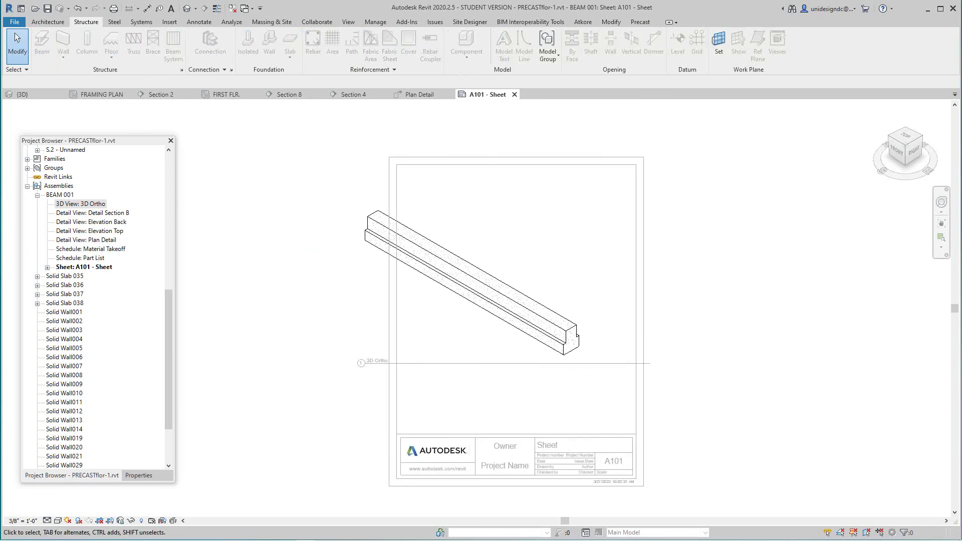
right_click(273, 320)
click(283, 324)
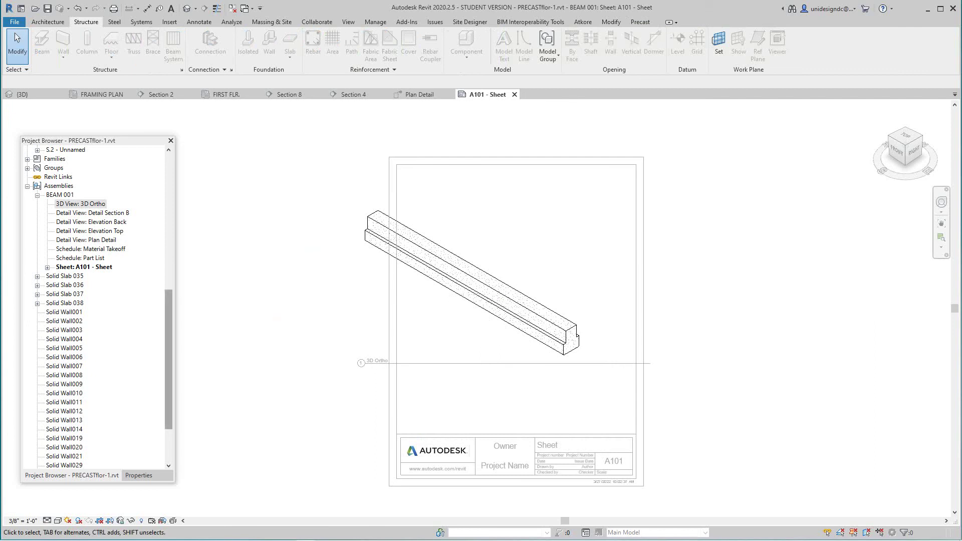
scroll(95, 301, down, 3)
scroll(187, 365, up, 2)
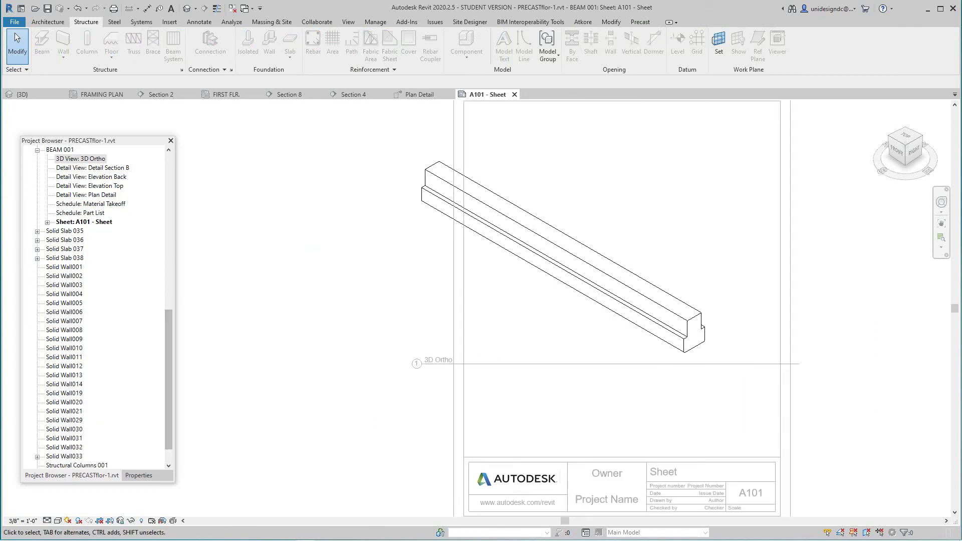
Deactivate the 3D Ortho view to return to editing sheet A101.
right_click(550, 201)
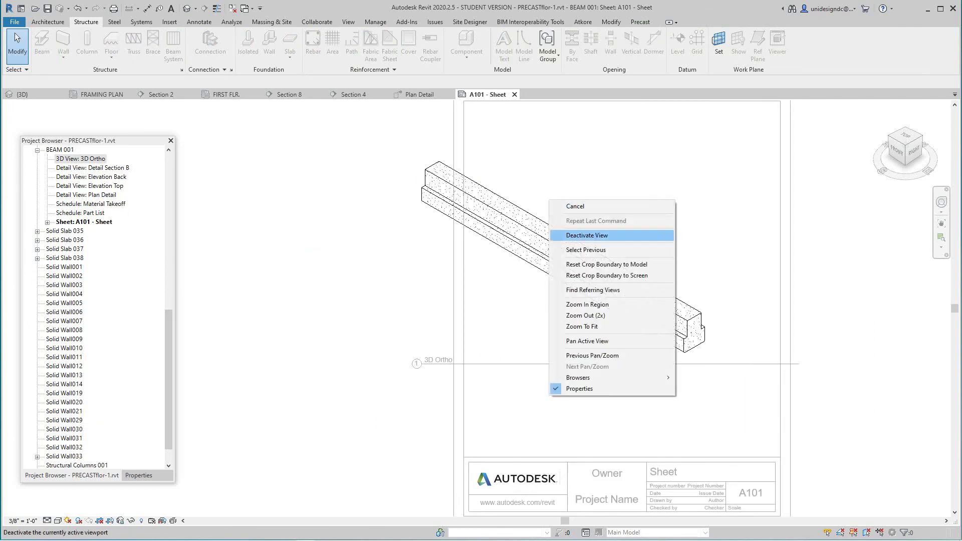
click(586, 235)
scroll(178, 353, down, 3)
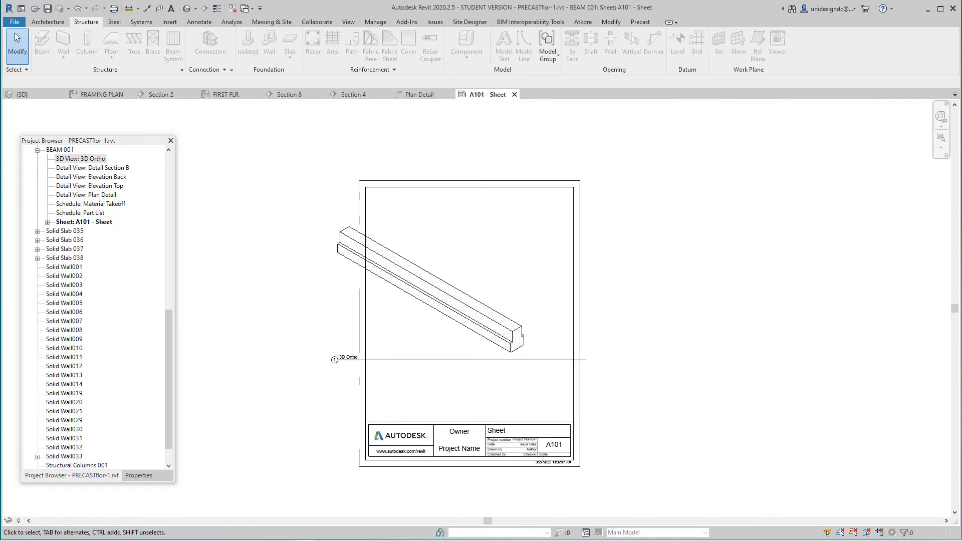
Load the B 11 x 17 Horizontal title block family from the Titleblocks library through the selected title block's type properties.
click(360, 396)
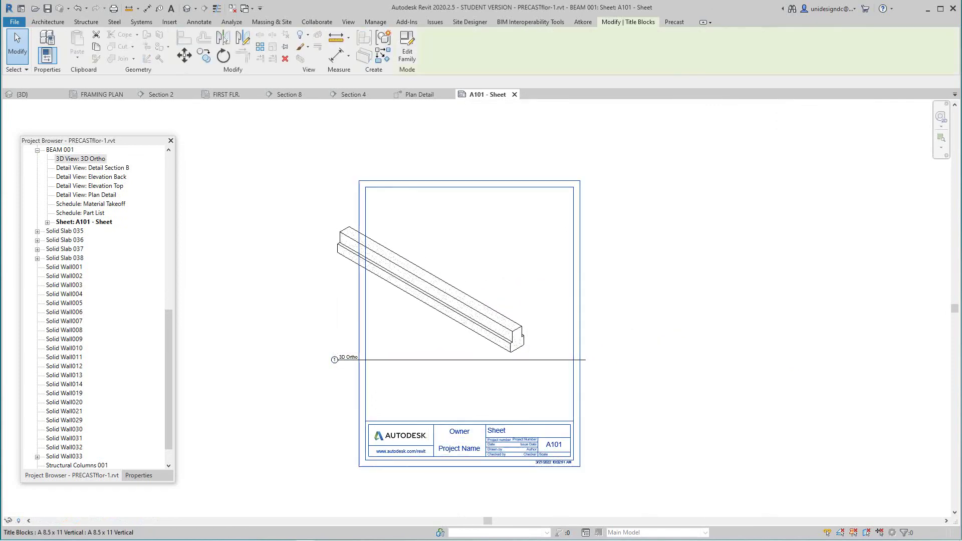
scroll(199, 373, down, 4)
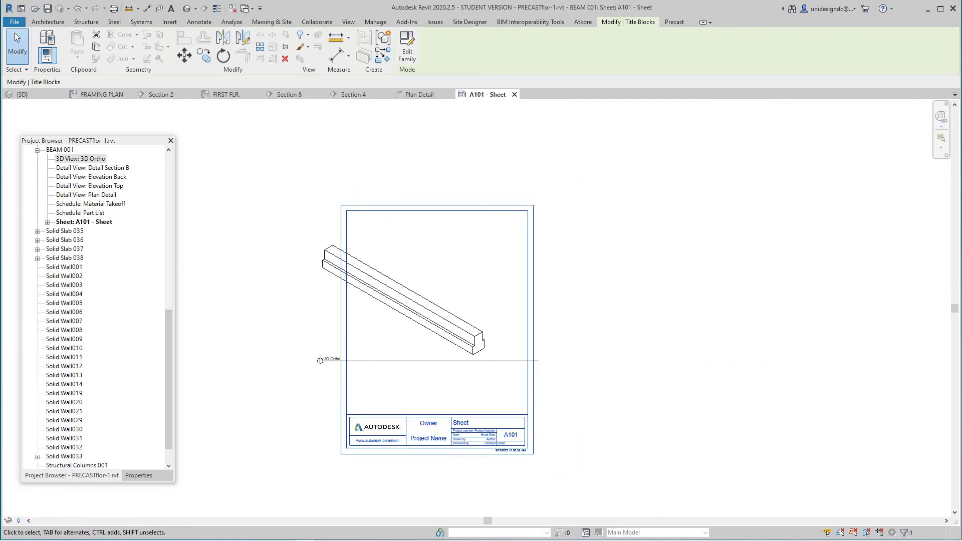
scroll(215, 377, up, 4)
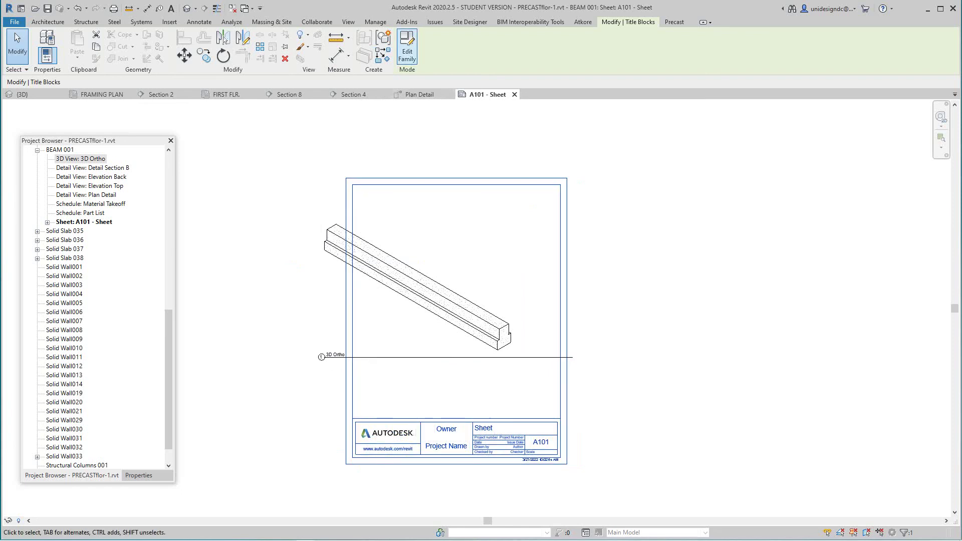
click(138, 475)
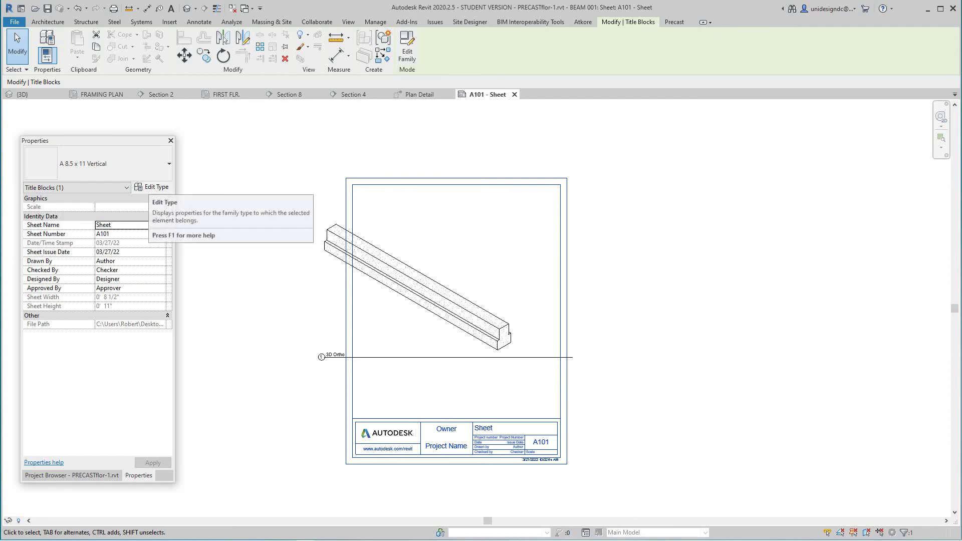
click(152, 187)
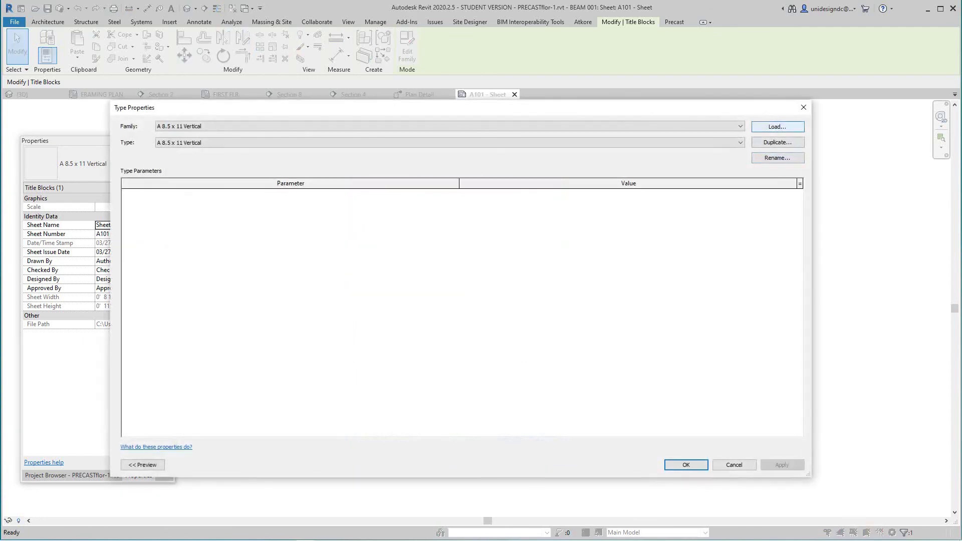
click(778, 127)
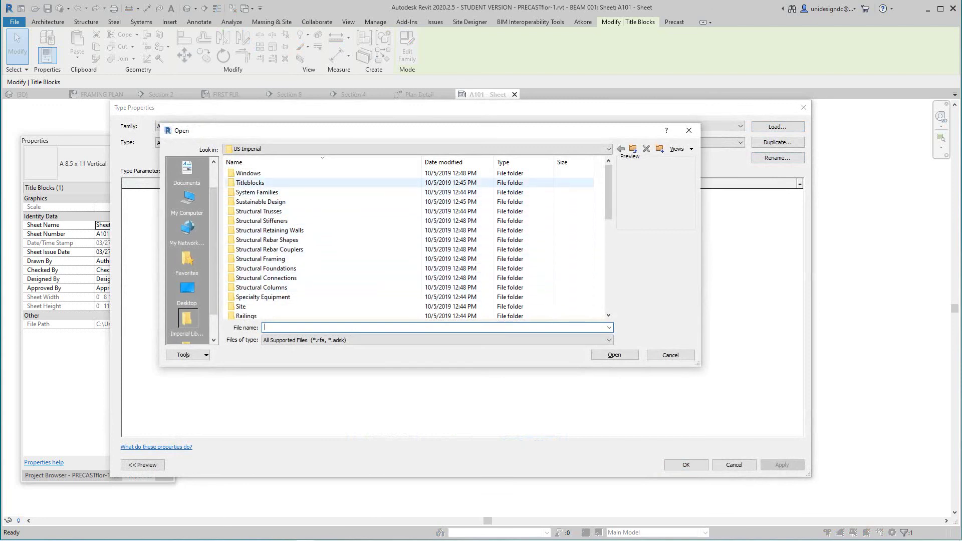
click(250, 183)
double_click(250, 182)
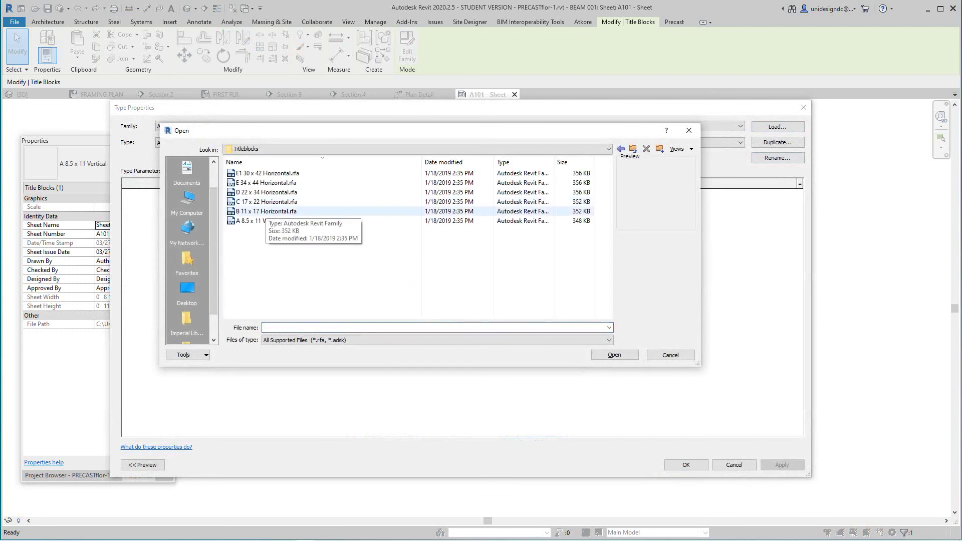
click(260, 211)
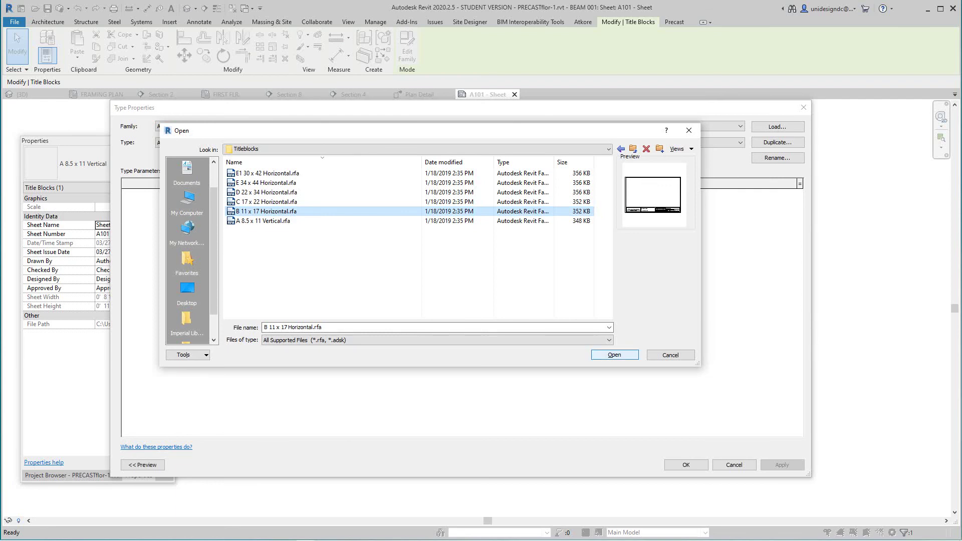
click(615, 355)
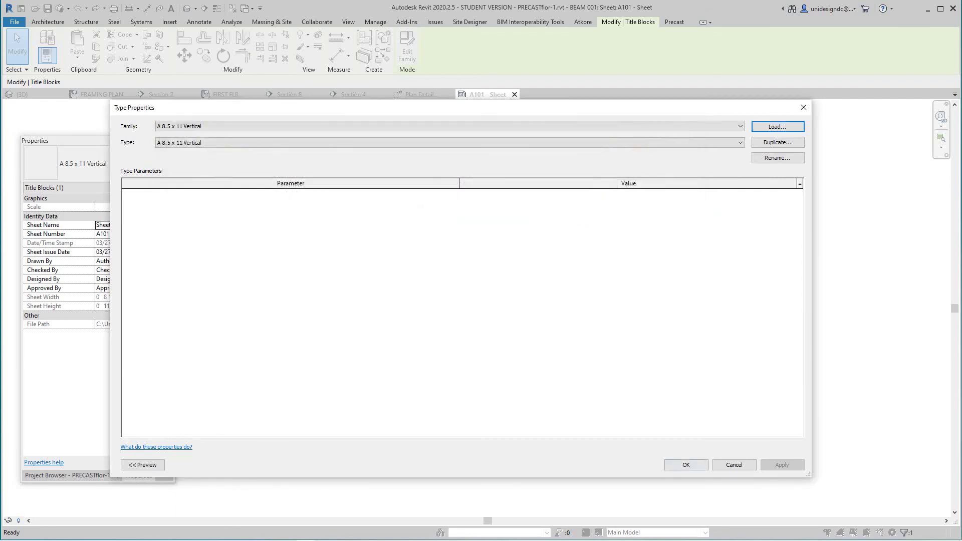
click(686, 465)
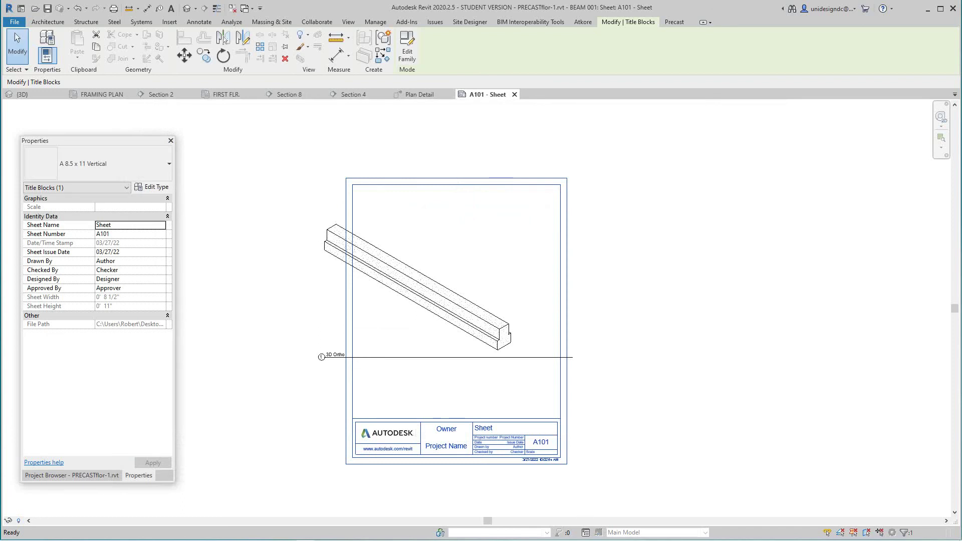
Change sheet A101's title block type to B 11 x 17 Horizontal and clear the selection.
scroll(665, 365, down, 1)
middle_drag(665, 365, 589, 361)
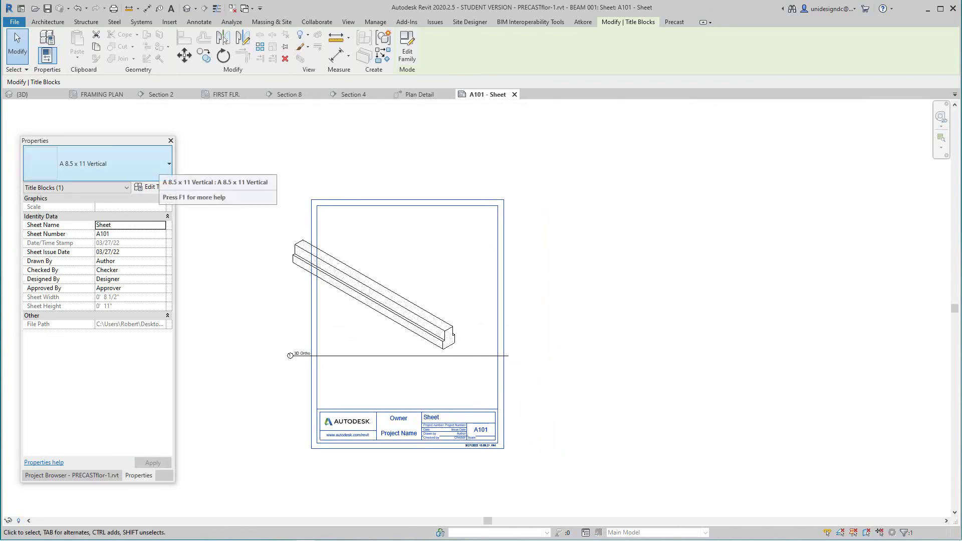
click(166, 168)
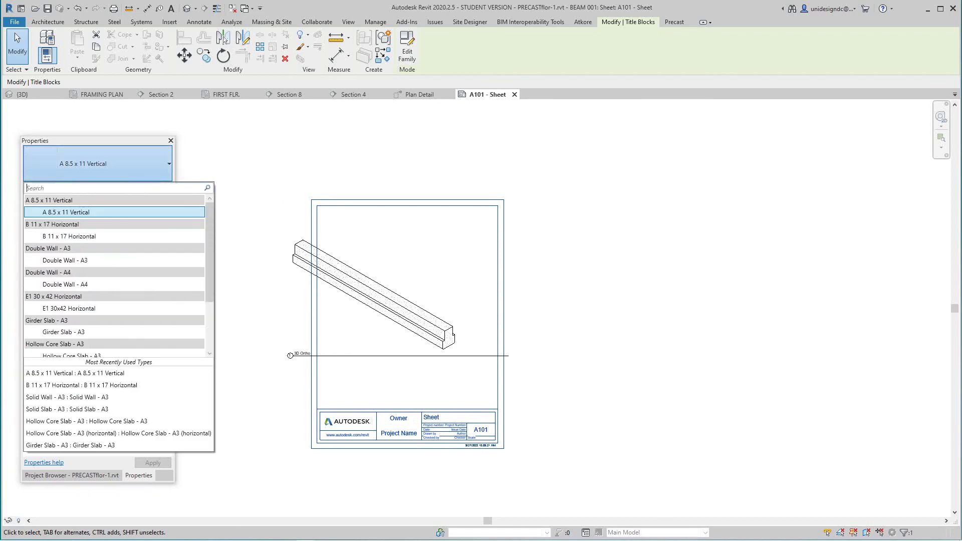
click(115, 236)
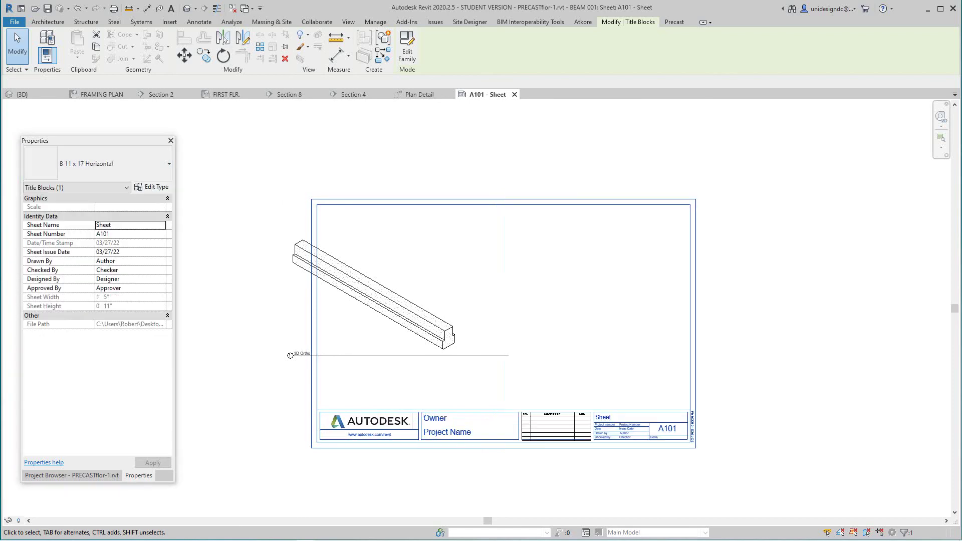
click(548, 279)
scroll(548, 279, down, 1)
right_click(552, 281)
click(566, 287)
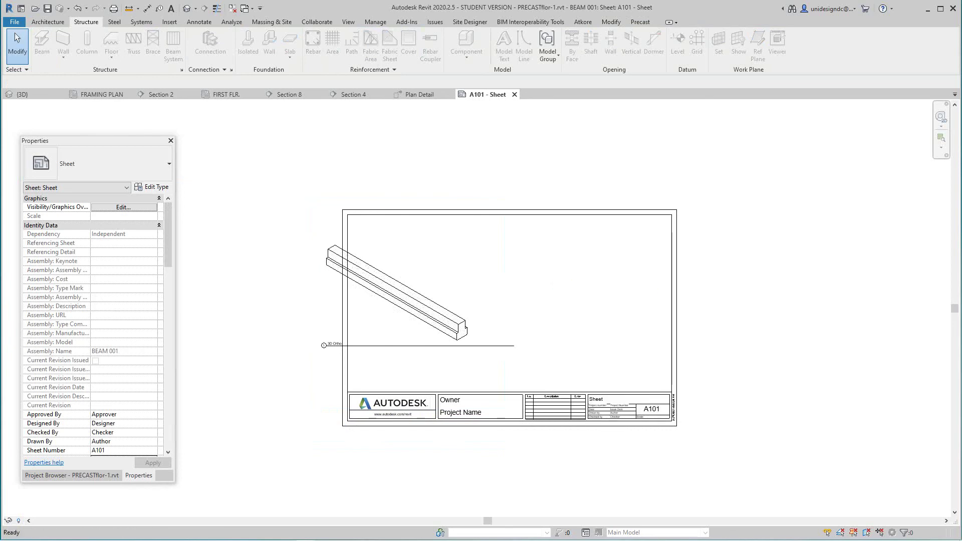
Move the 3D Ortho viewport inside the upper-left corner of the sheet border.
scroll(443, 315, up, 3)
scroll(443, 315, down, 1)
click(286, 356)
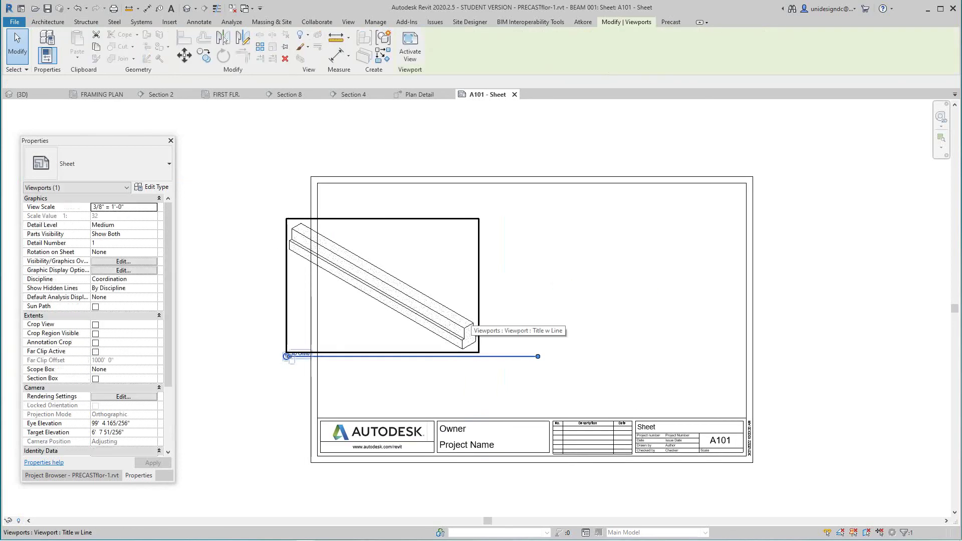
drag(286, 357, 326, 331)
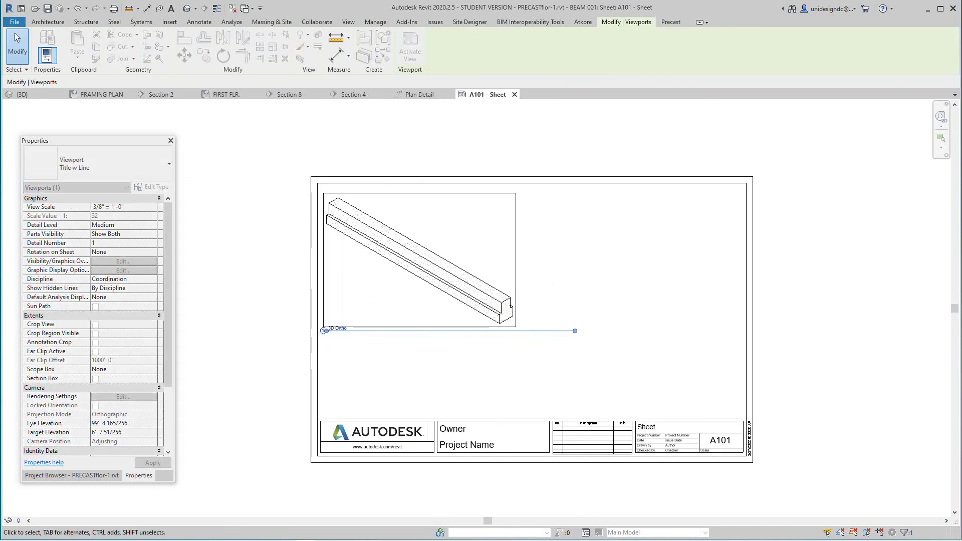
scroll(496, 354, down, 1)
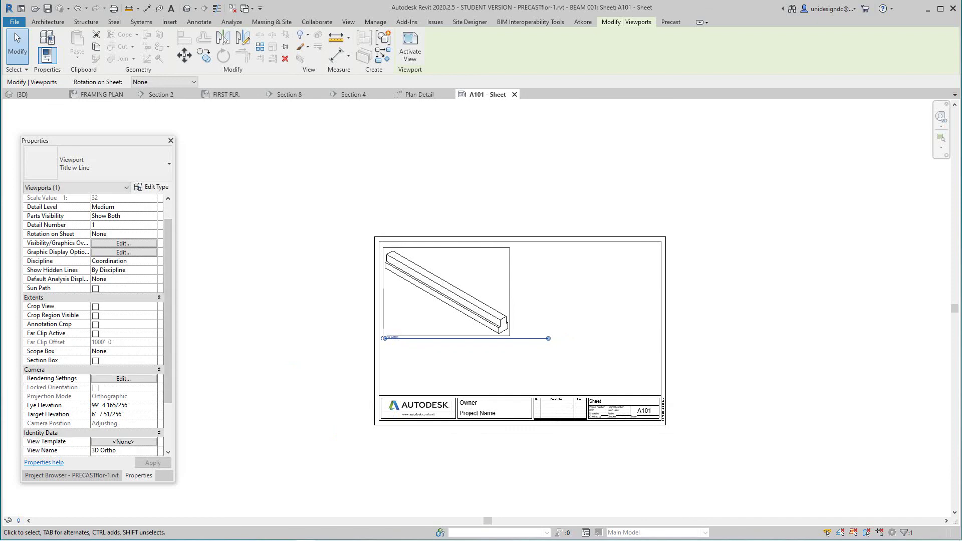
Place BEAM 001's Material Takeoff schedule in the upper-right corner of sheet A101.
click(72, 475)
scroll(95, 308, down, 1)
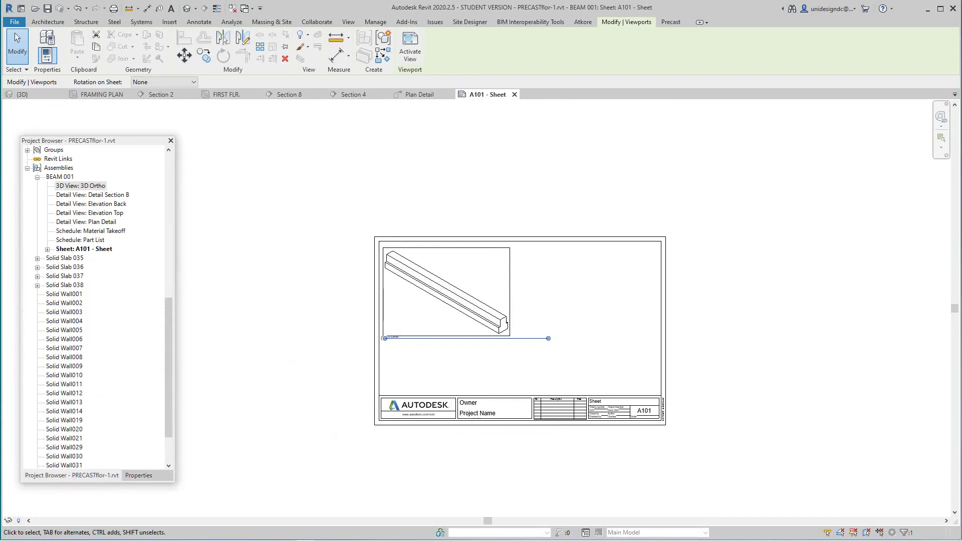
scroll(95, 250, up, 1)
drag(90, 258, 173, 335)
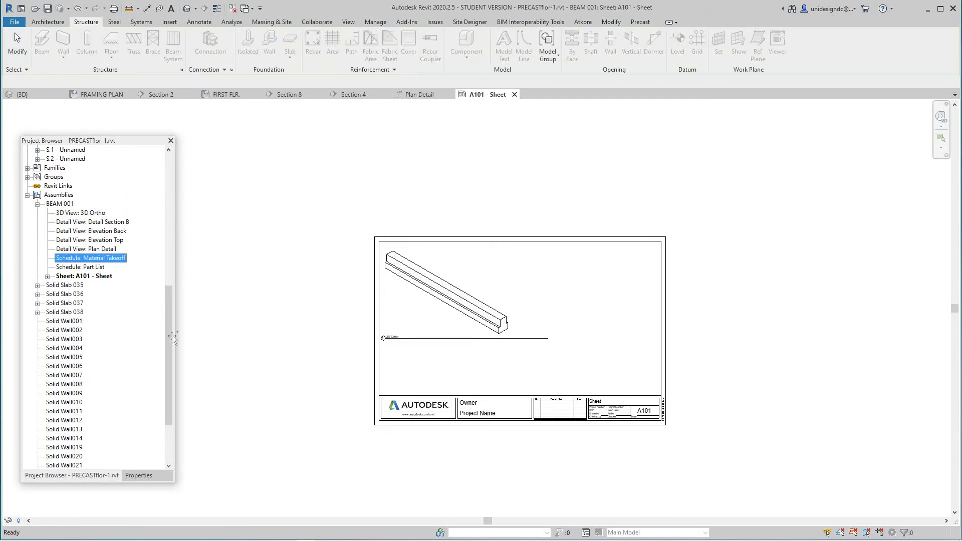
click(622, 304)
scroll(620, 284, up, 5)
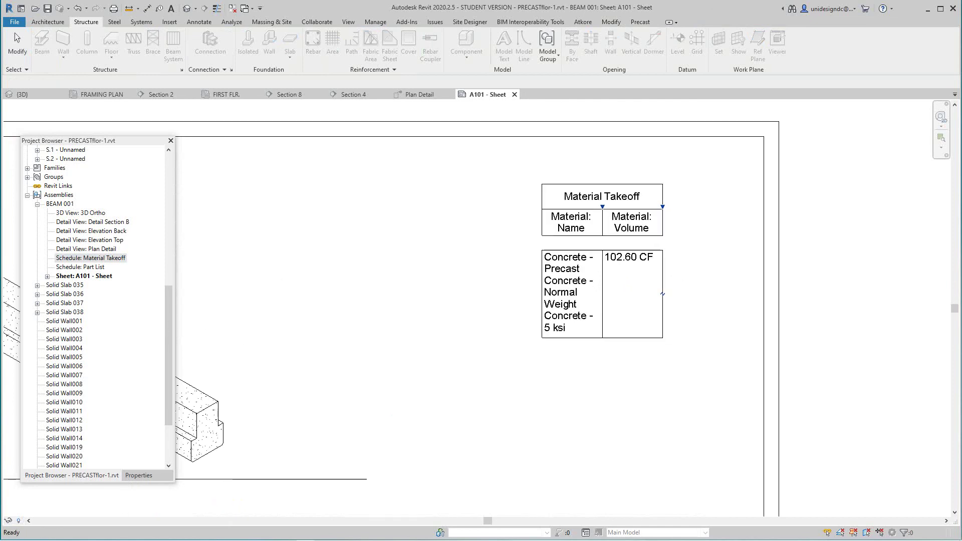
scroll(629, 284, up, 1)
middle_drag(629, 283, 629, 297)
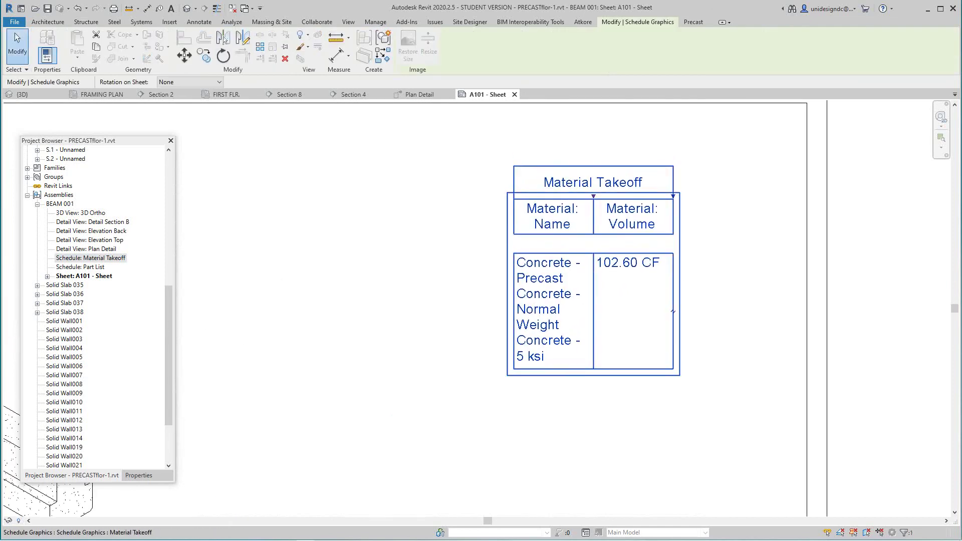
scroll(581, 329, down, 7)
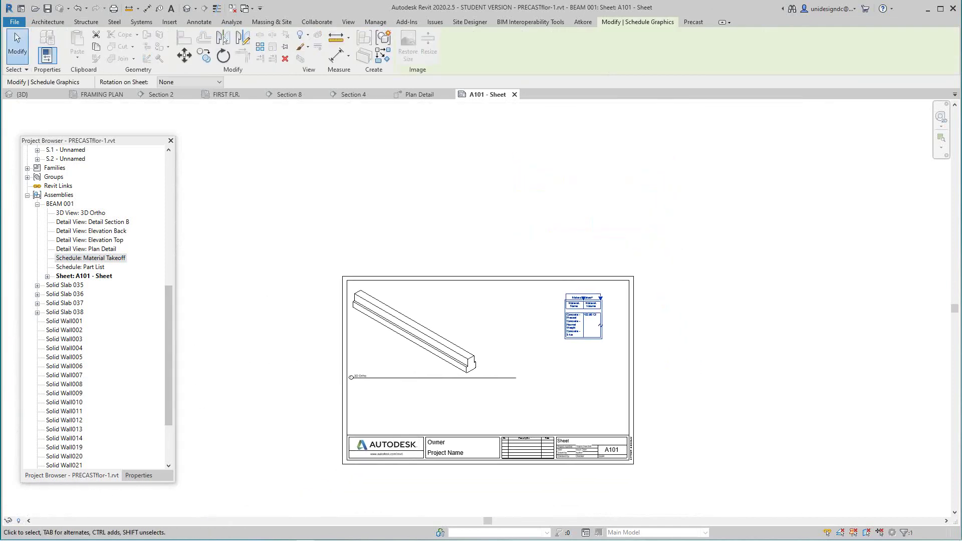
Open BEAM 001's Part List schedule to review its rows uncovered by the Project Browser, and return to sheet A101.
double_click(81, 267)
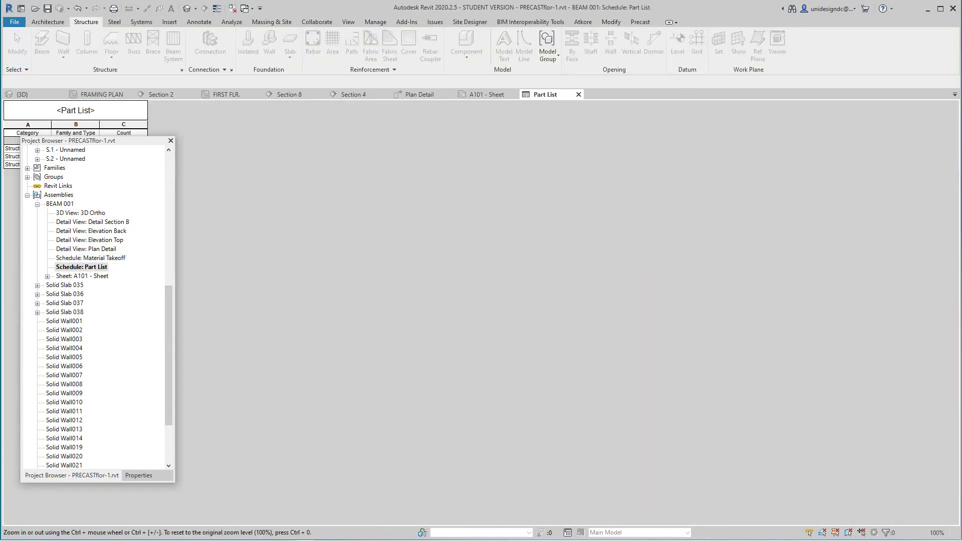
drag(134, 141, 196, 247)
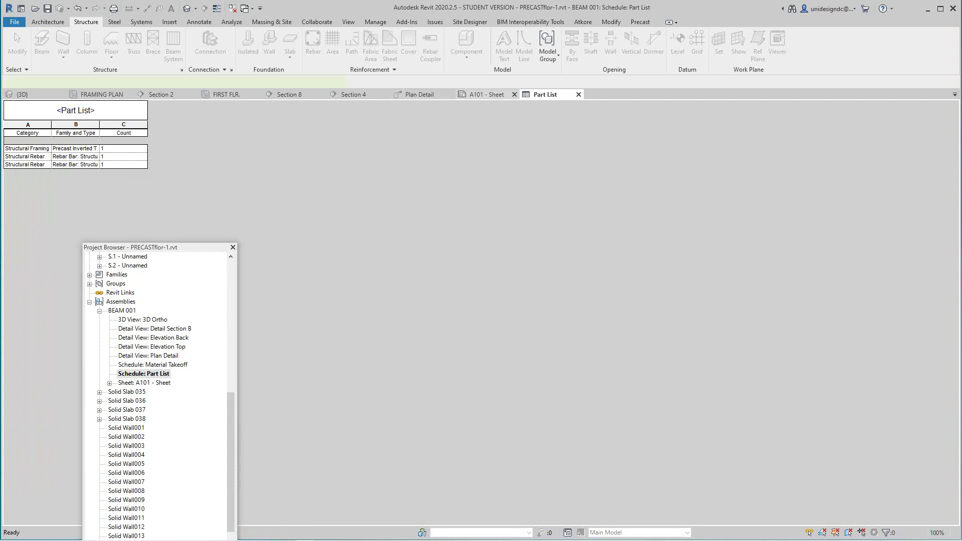
click(486, 94)
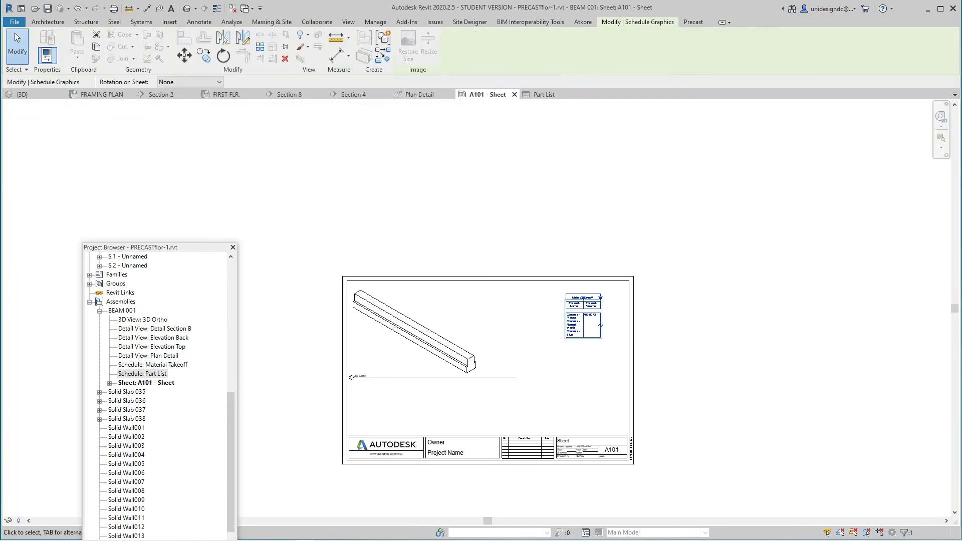
Place BEAM 001's Part List schedule on sheet A101 directly below the Material Takeoff schedule.
drag(142, 374, 184, 403)
scroll(586, 381, up, 5)
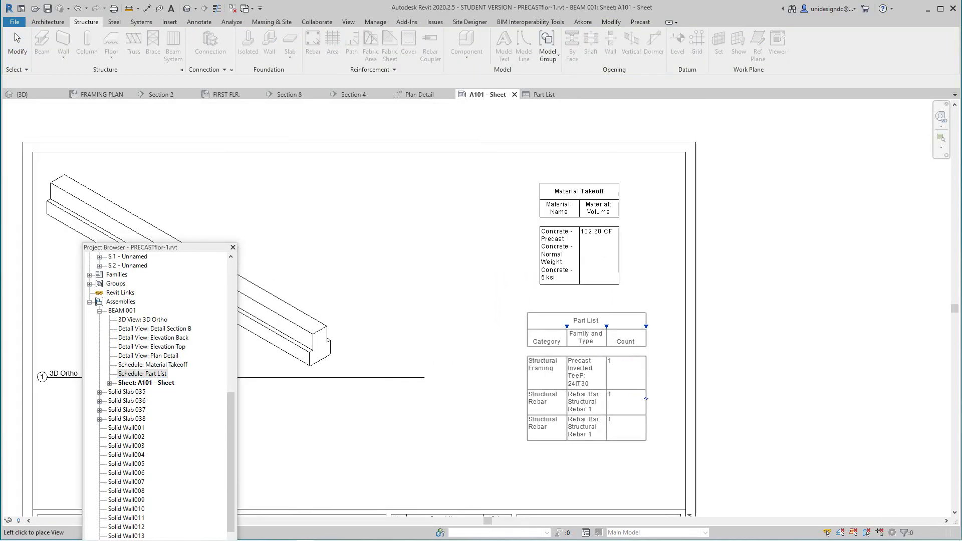
click(509, 292)
scroll(500, 350, down, 3)
middle_drag(499, 350, 604, 324)
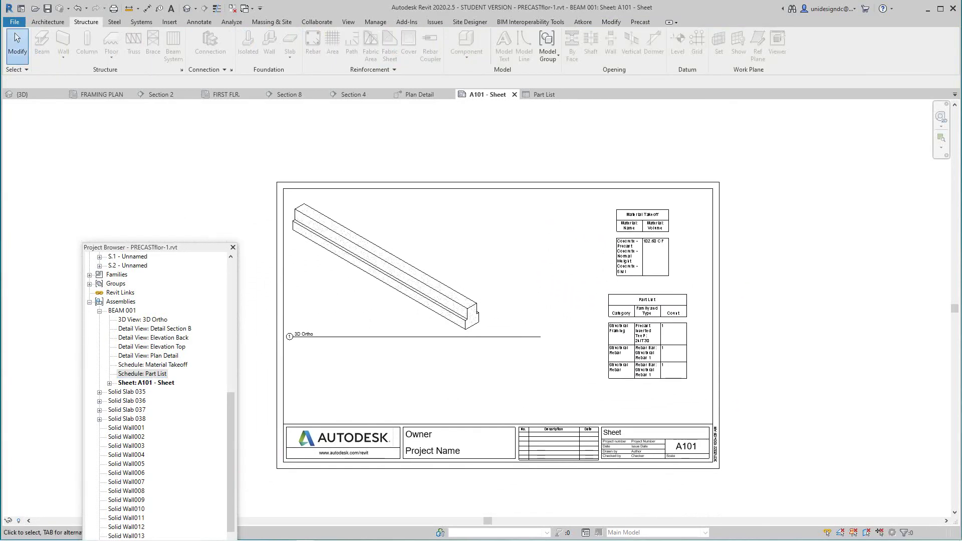
scroll(579, 320, down, 2)
scroll(557, 352, up, 4)
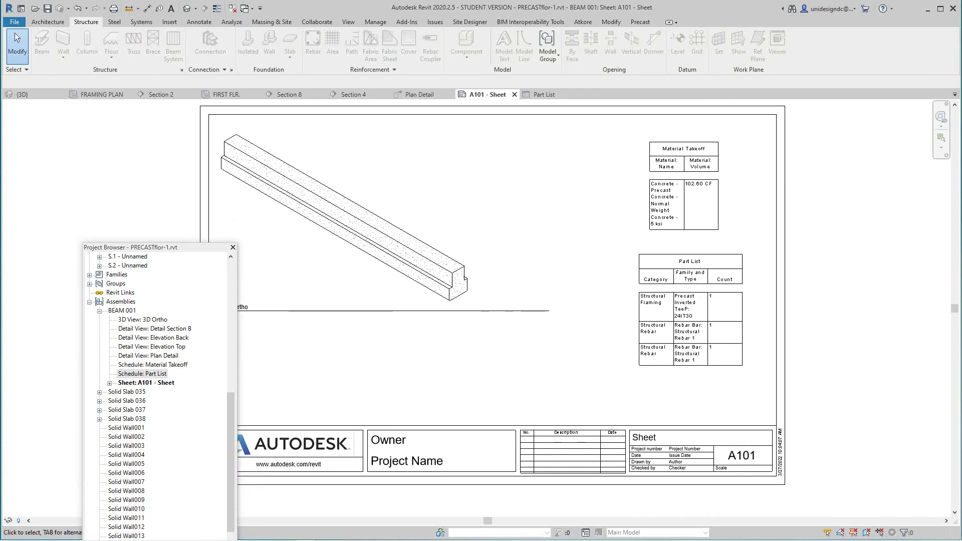
Place BEAM 001's Detail Section B view with its beam section just above the sheet border, and clear the selection.
click(154, 329)
drag(161, 329, 251, 393)
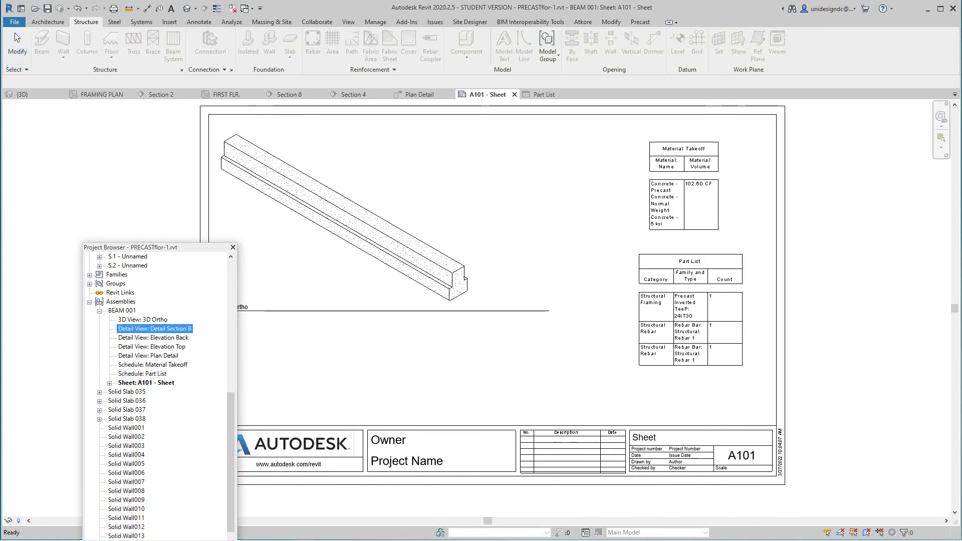
scroll(458, 328, down, 5)
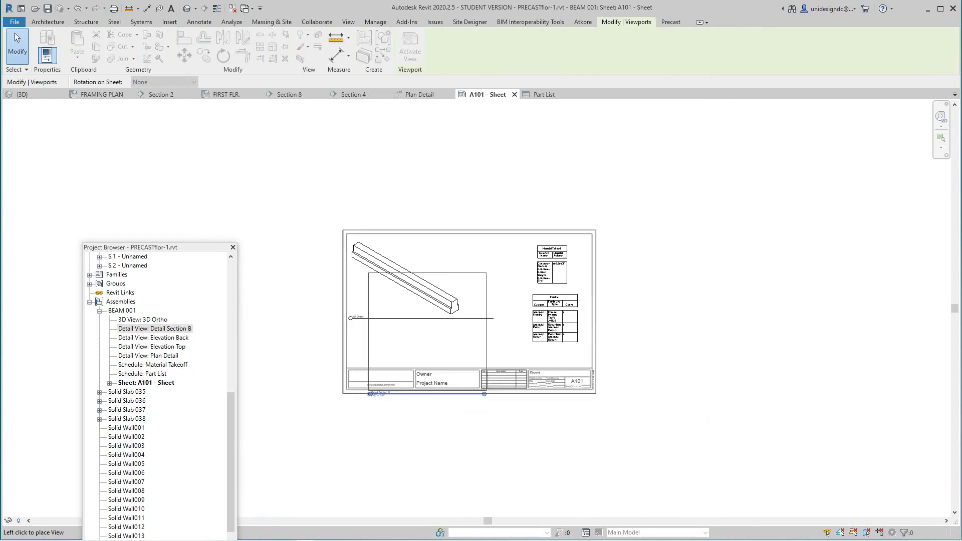
click(481, 211)
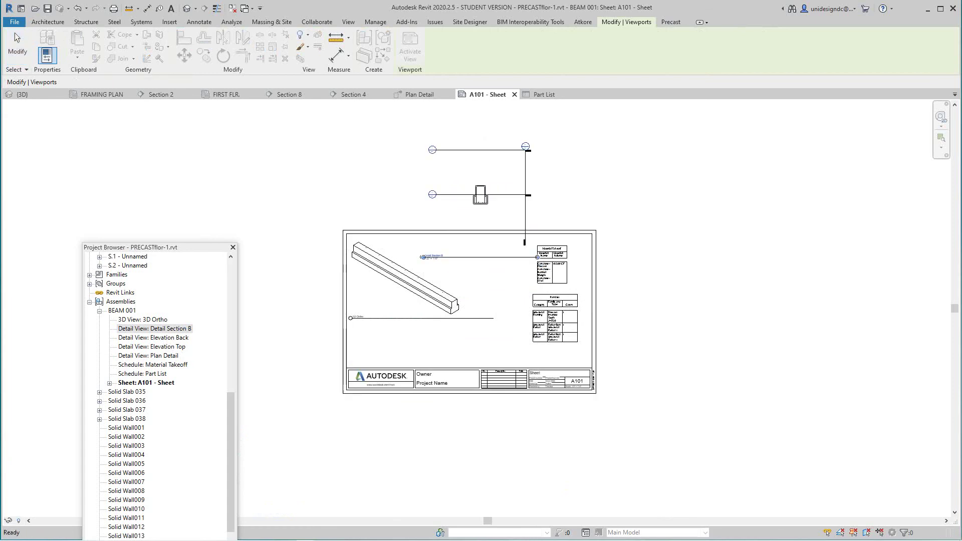
scroll(489, 206, up, 5)
key(Escape)
middle_drag(489, 207, 487, 236)
scroll(487, 236, down, 4)
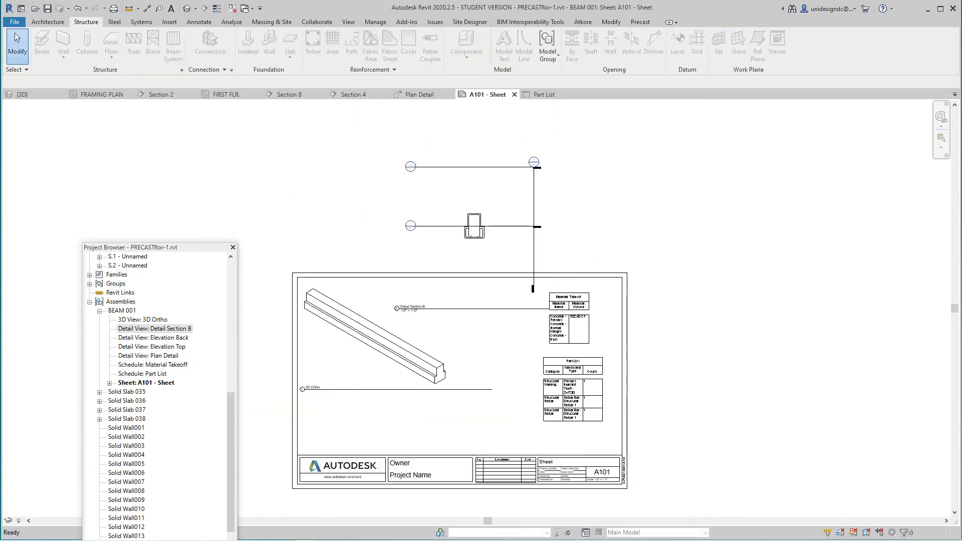
Move the Detail Section B viewport down so the beam section sits between the 3D view and the schedules, and reposition the Project Browser.
drag(486, 236, 498, 376)
drag(509, 341, 509, 342)
scroll(533, 376, up, 3)
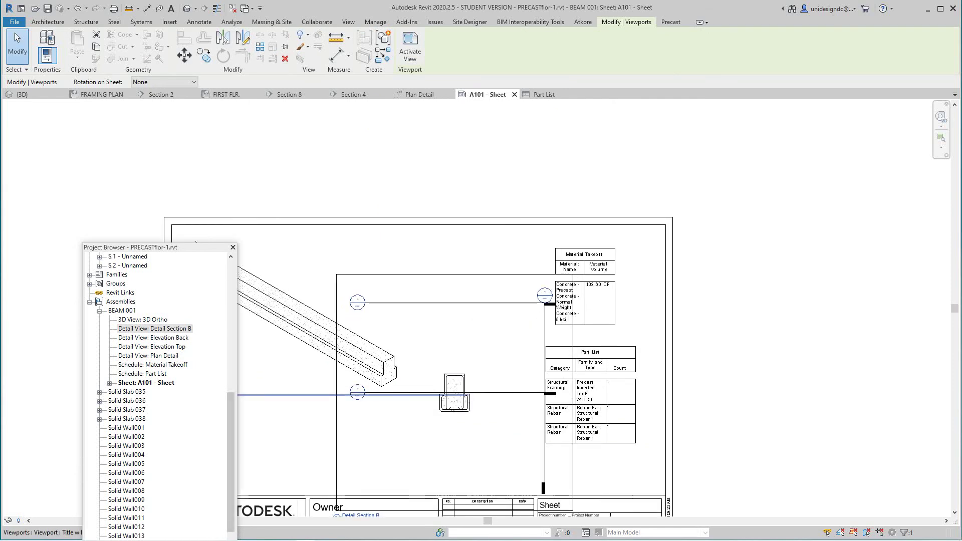
drag(198, 247, 150, 143)
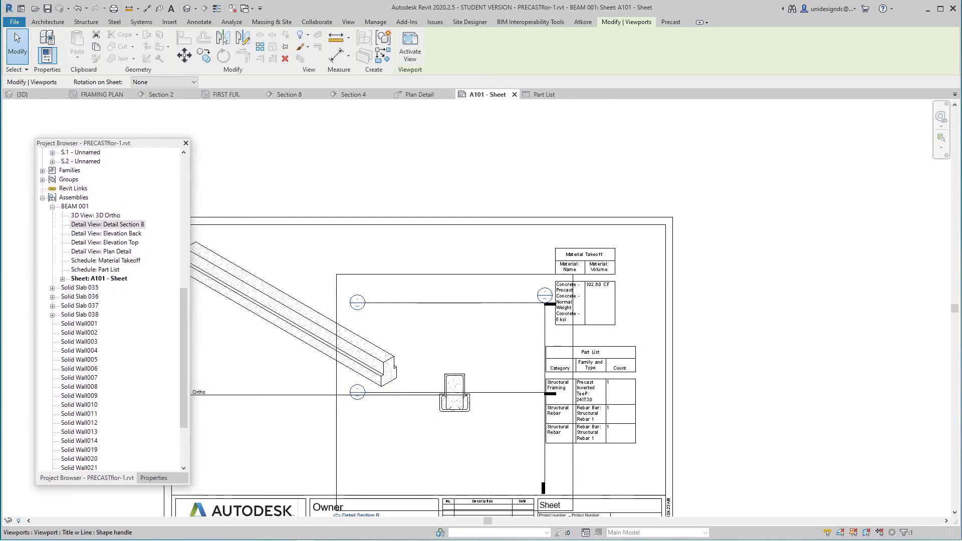
scroll(113, 310, down, 3)
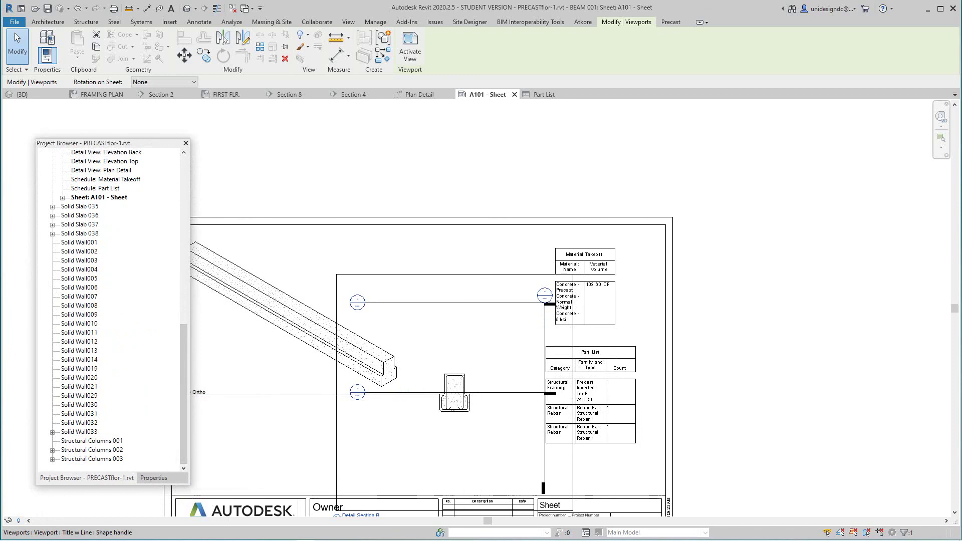
Open sheet A101 of the Structural Columns 003 assembly and examine its column views, Material Takeoff and Part List.
click(92, 441)
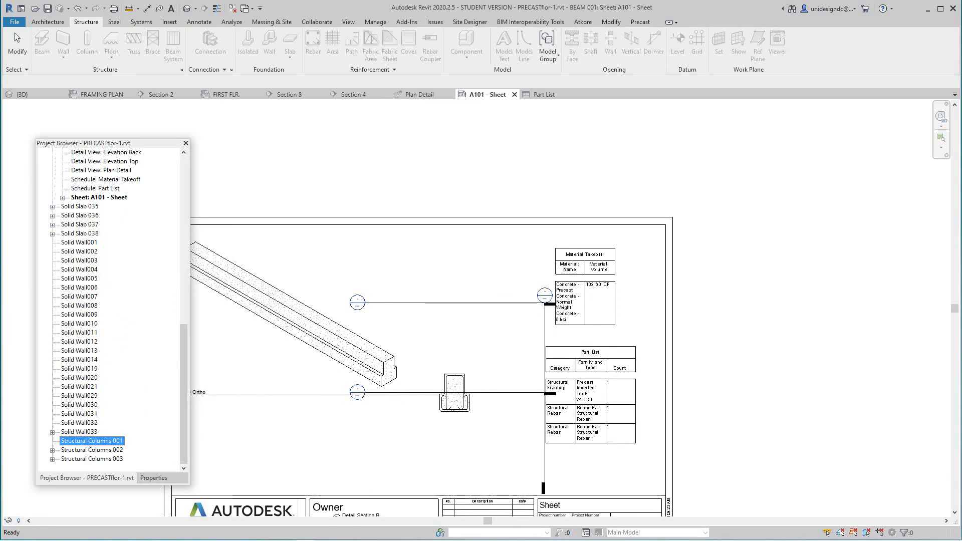
scroll(394, 365, down, 2)
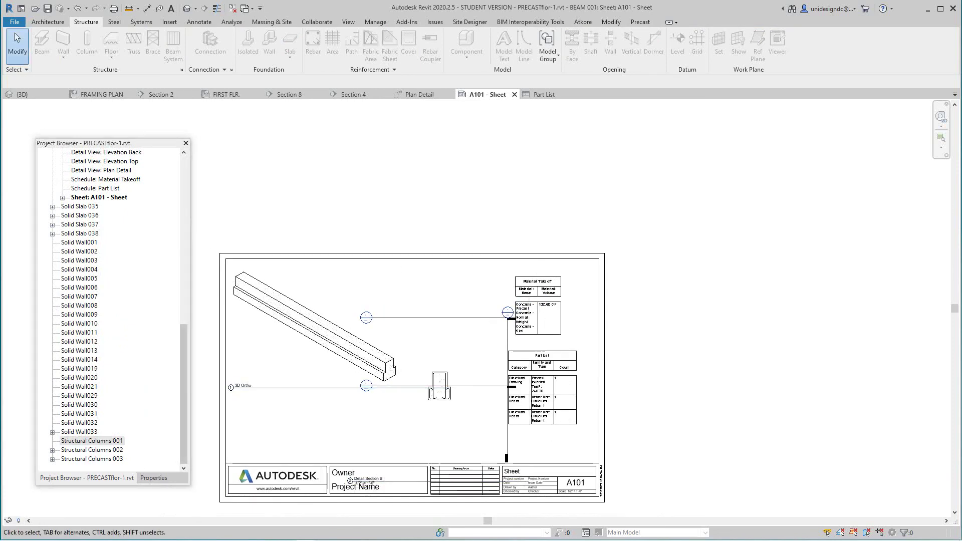
scroll(113, 308, up, 2)
scroll(112, 309, down, 2)
double_click(92, 459)
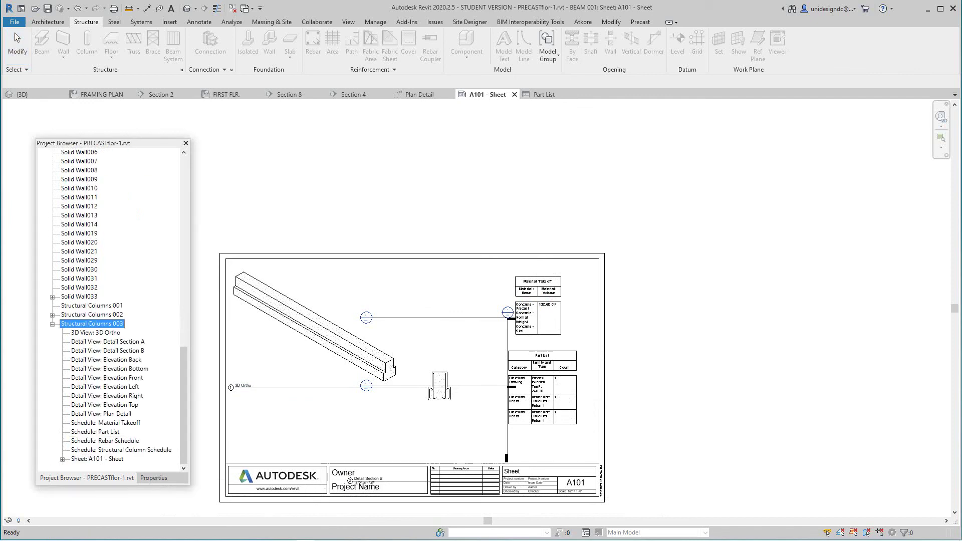
double_click(97, 459)
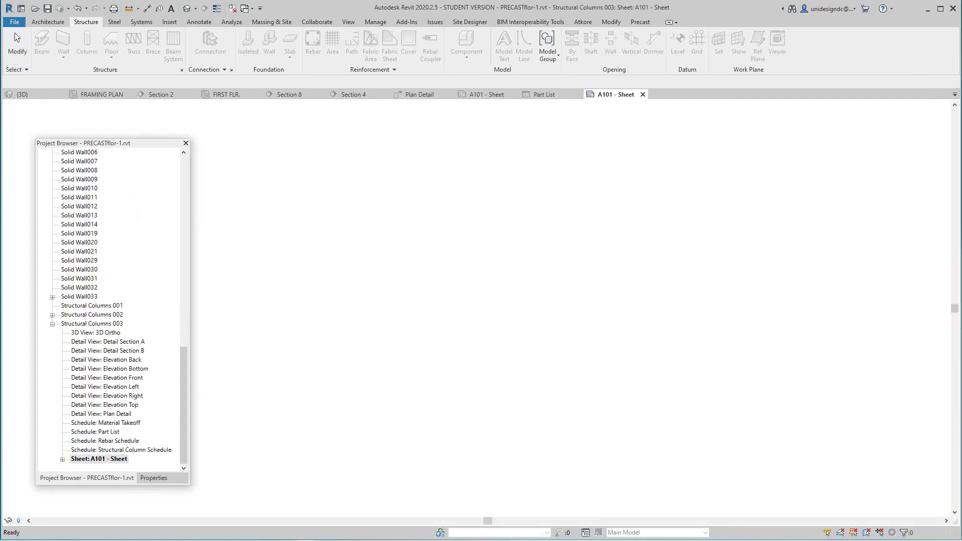
scroll(678, 391, up, 2)
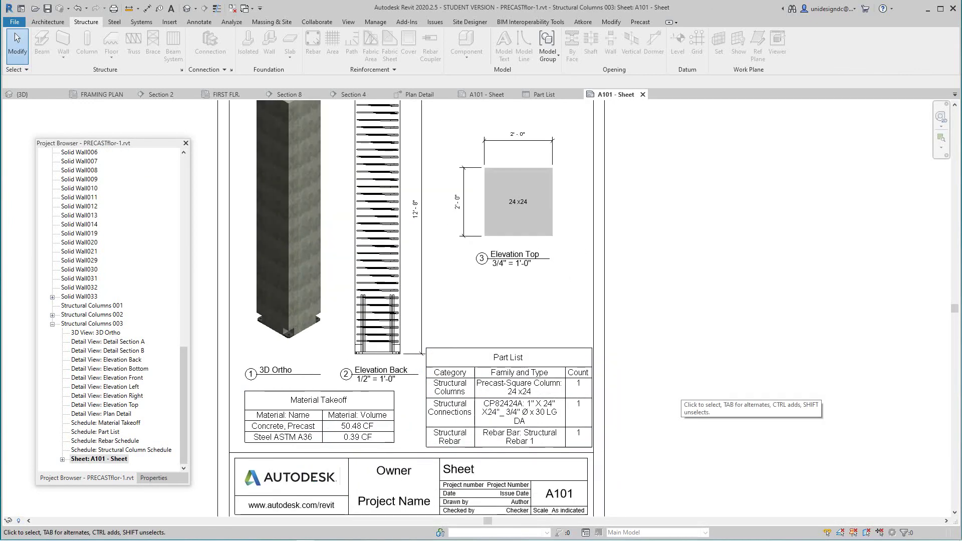
scroll(717, 444, down, 1)
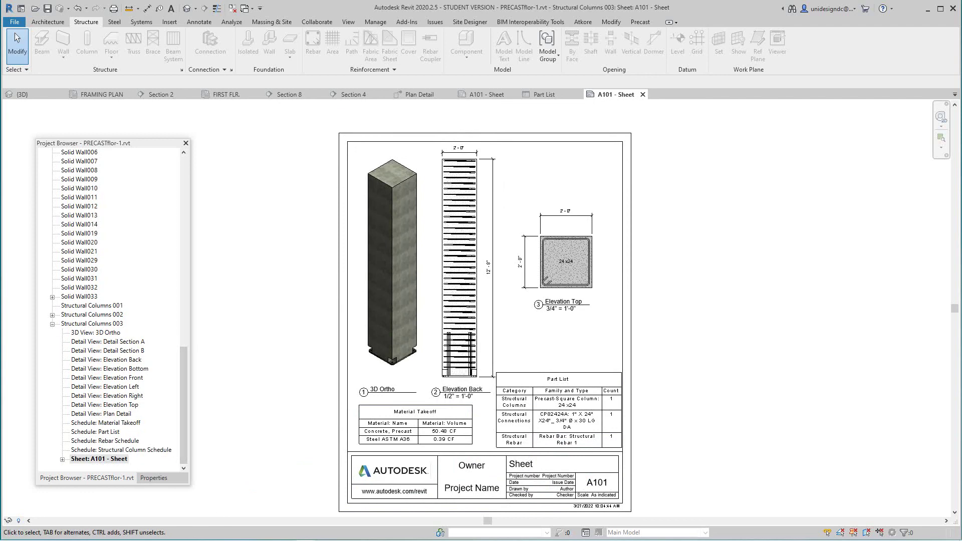
Open the Solid Slab 038 assembly's sheet and examine its slab views, schedules and the count and weight notes above the title block.
scroll(110, 311, up, 3)
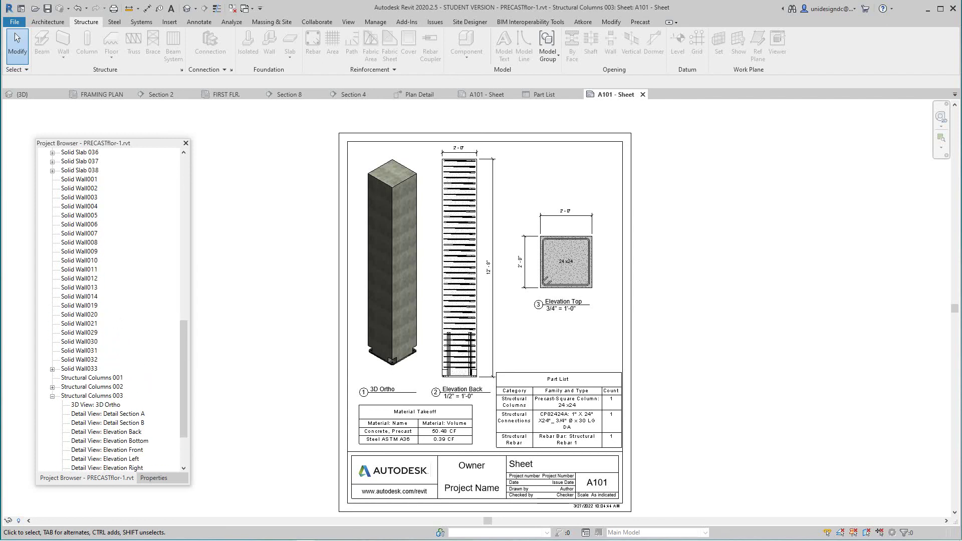
scroll(110, 311, up, 1)
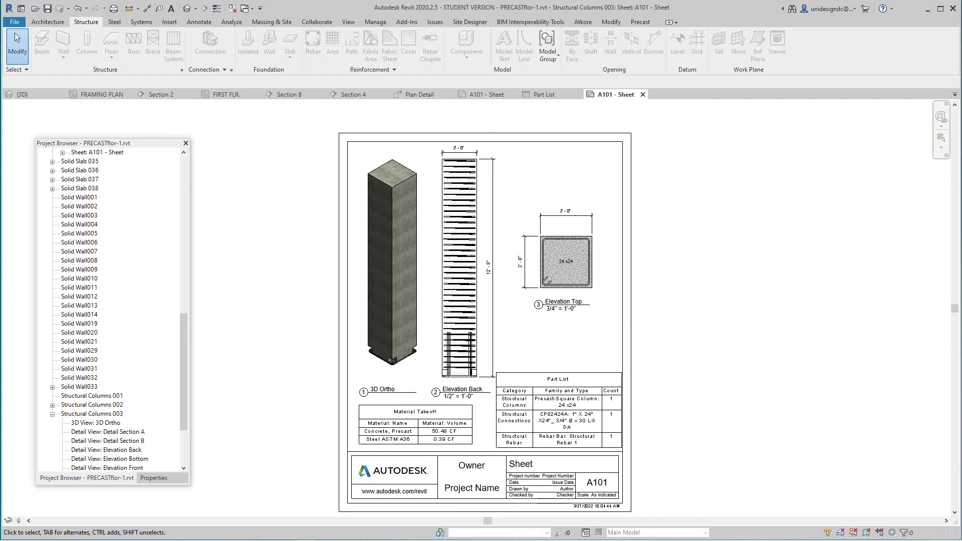
click(52, 189)
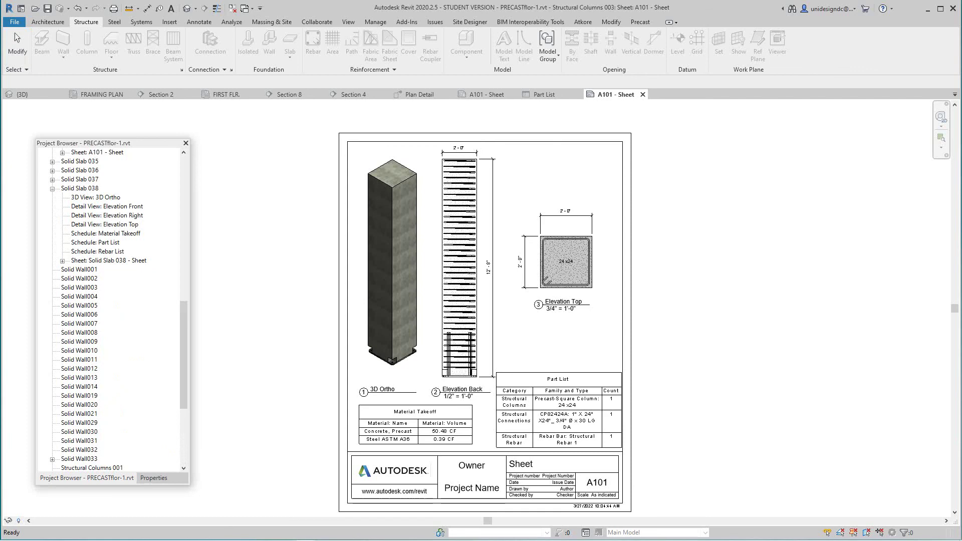
double_click(111, 260)
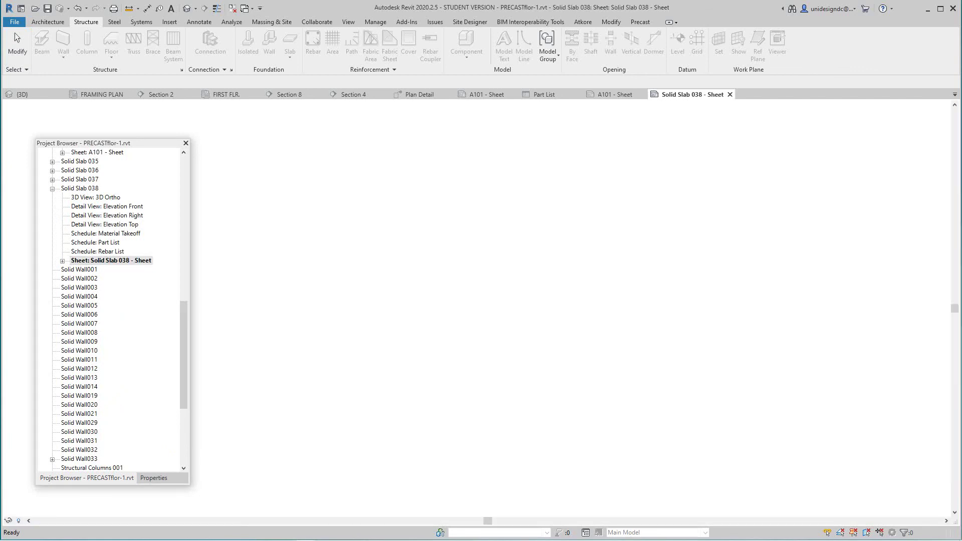
middle_drag(350, 251, 390, 260)
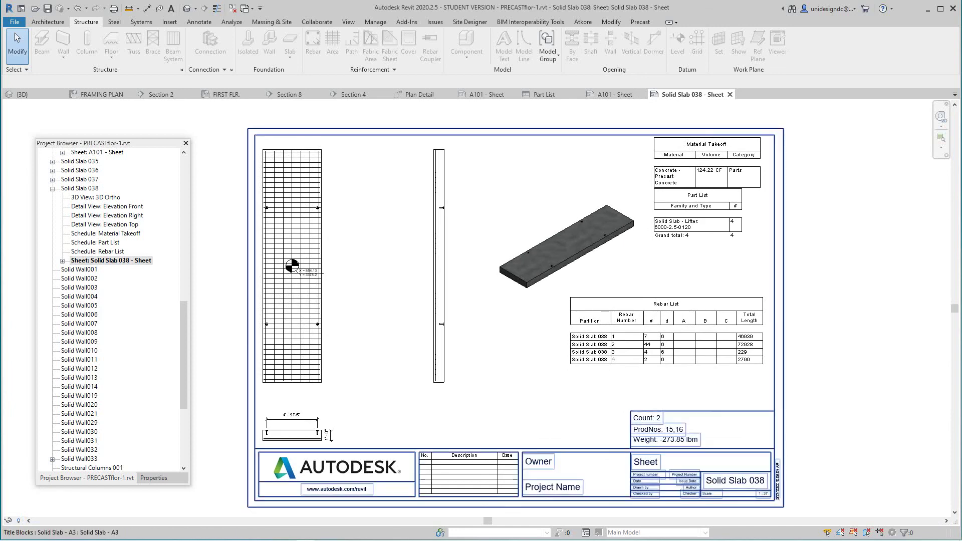
scroll(697, 449, up, 3)
middle_drag(696, 432, 688, 501)
scroll(653, 418, down, 1)
middle_drag(654, 418, 713, 408)
scroll(705, 401, down, 1)
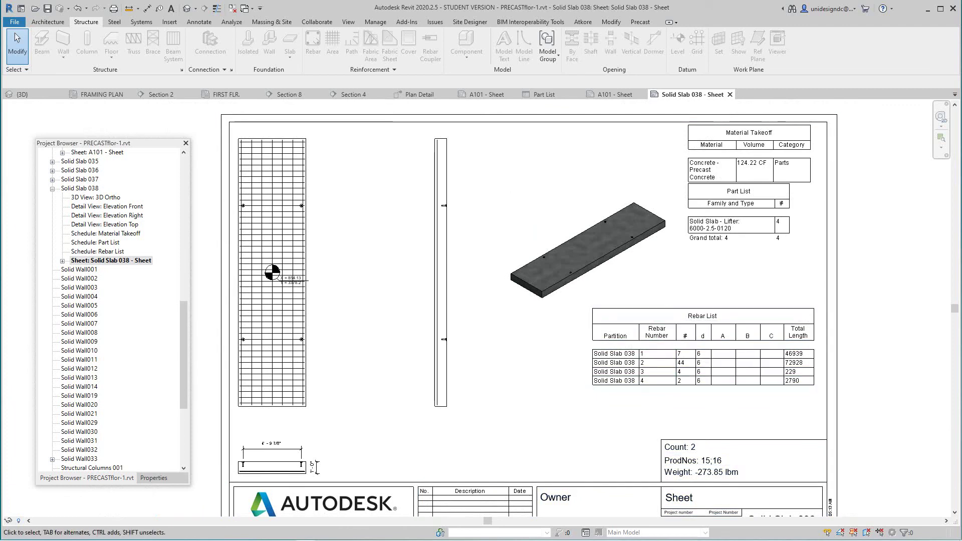
click(79, 297)
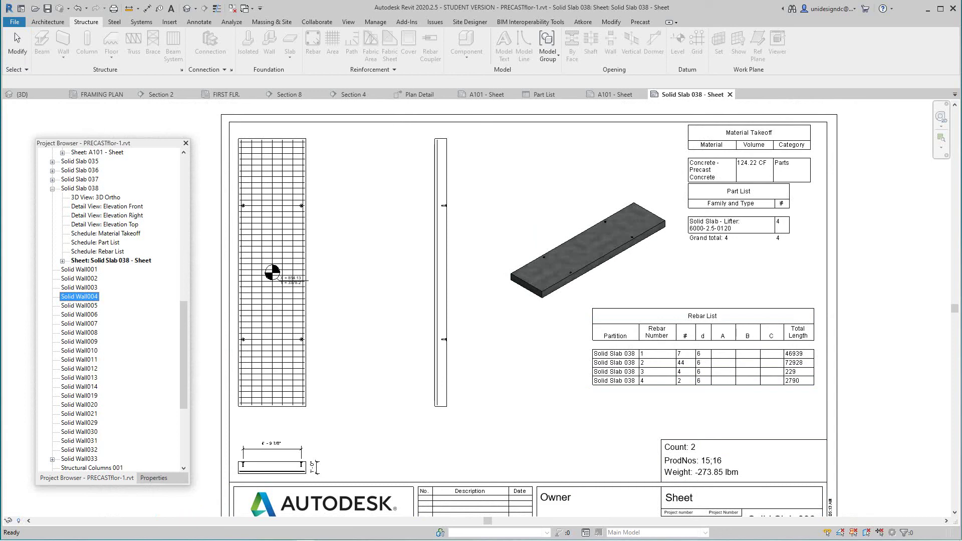
scroll(113, 309, down, 3)
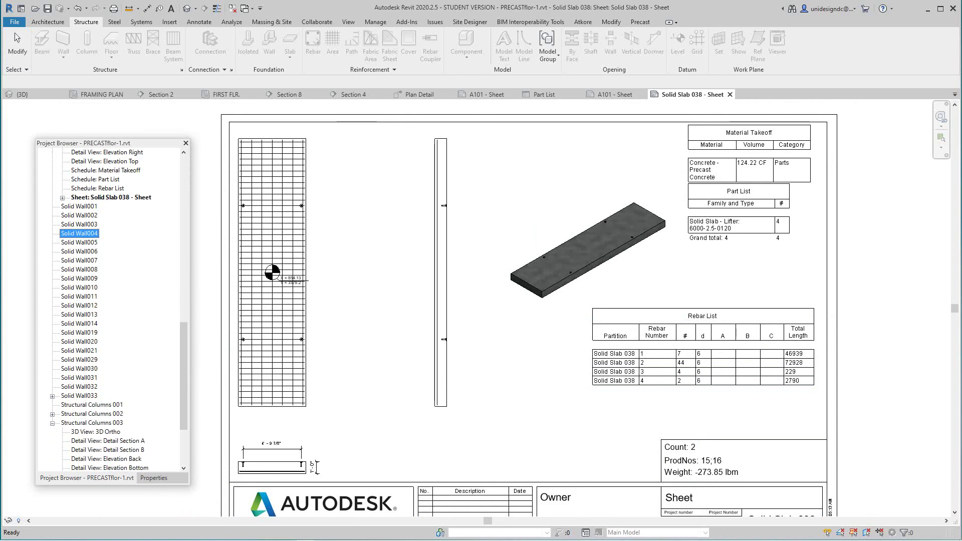
click(78, 207)
right_click(76, 207)
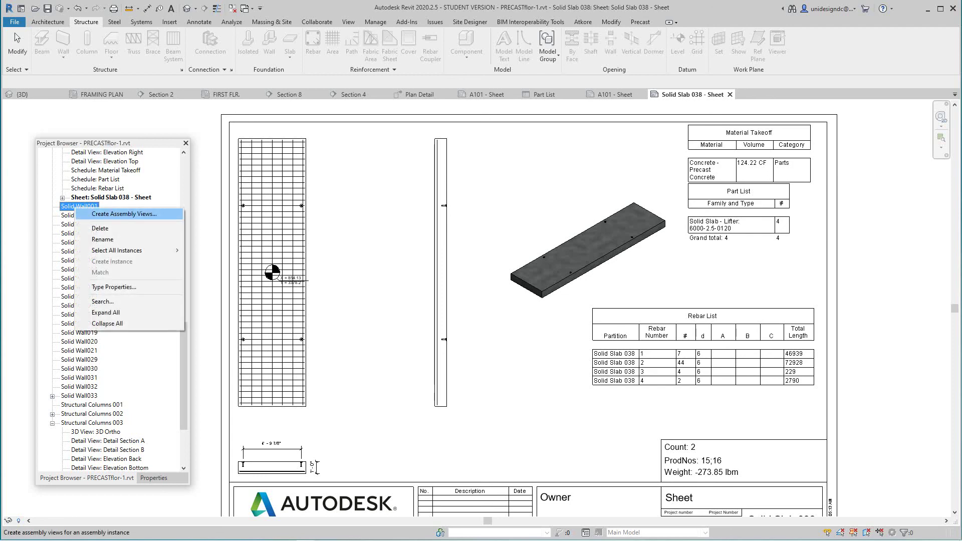
key(Escape)
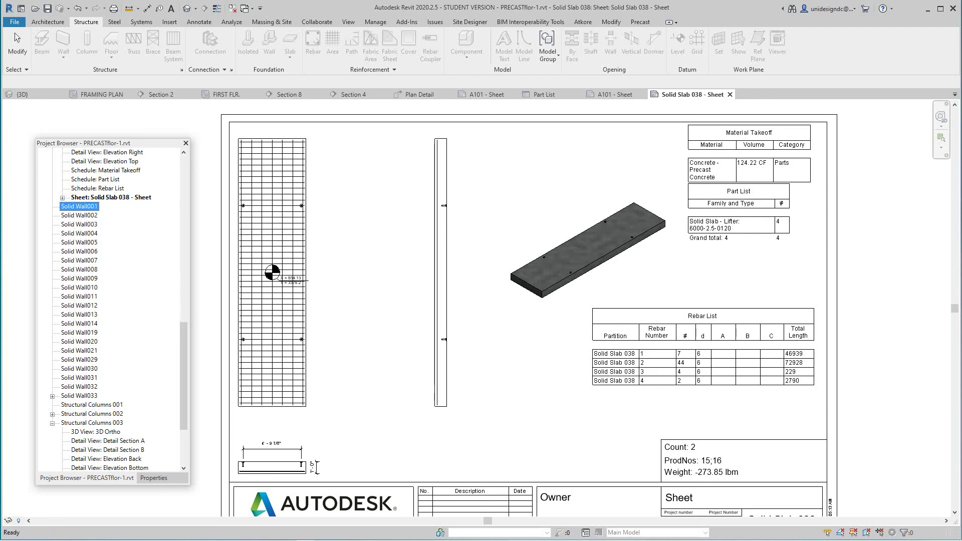
Return to the default 3D view and examine the precast beams, slabs and columns from a higher angle.
scroll(113, 309, down, 2)
scroll(255, 393, down, 3)
scroll(295, 442, up, 1)
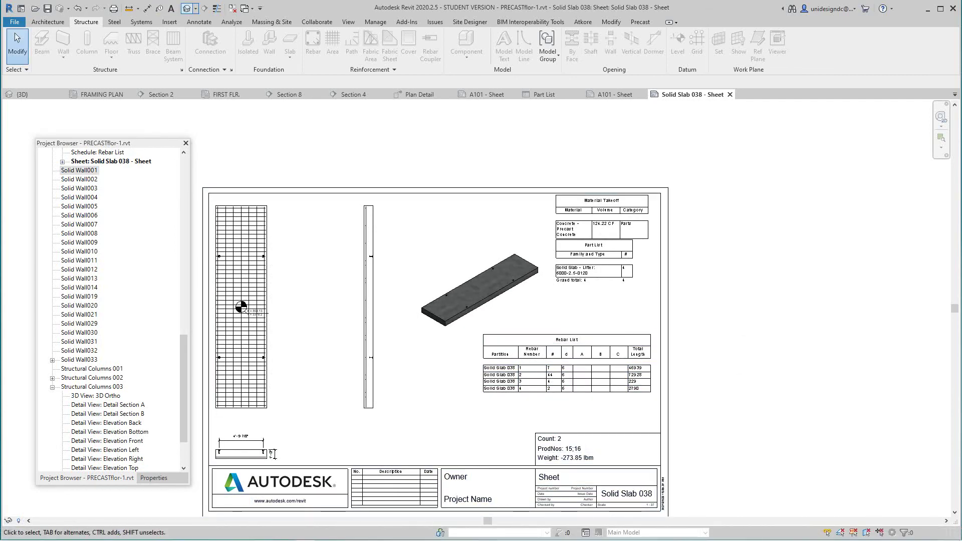
click(187, 8)
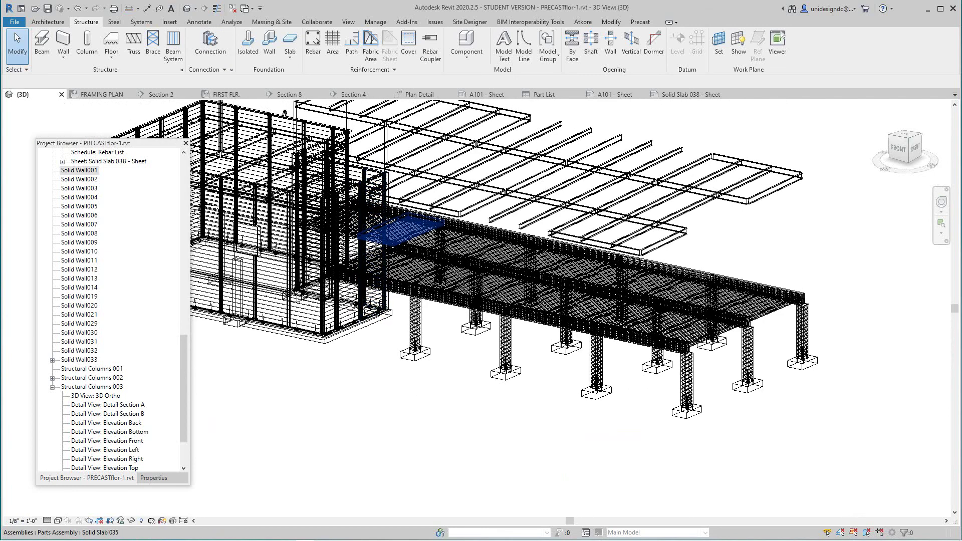
scroll(437, 293, down, 1)
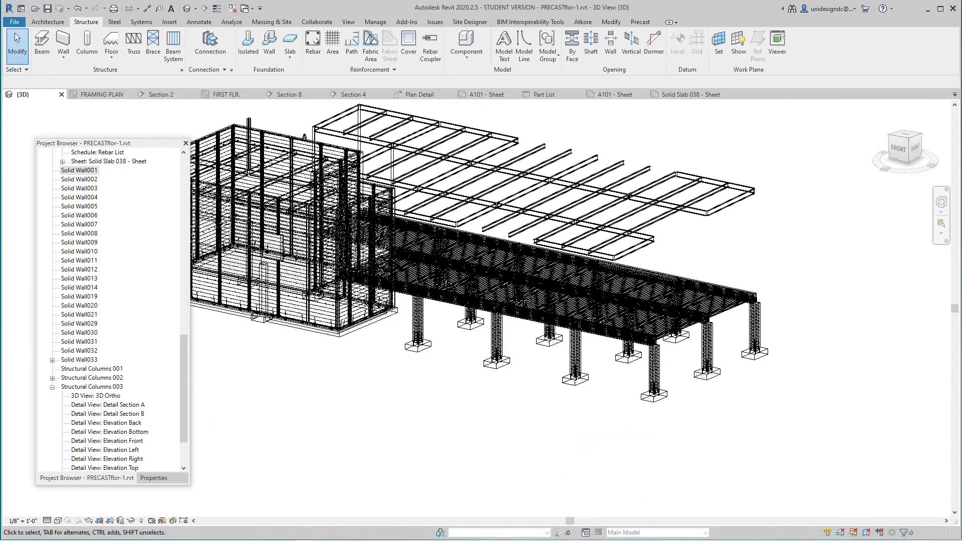
shift+middle_drag(607, 319, 539, 351)
shift+middle_drag(180, 306, 145, 291)
shift+middle_drag(554, 336, 587, 291)
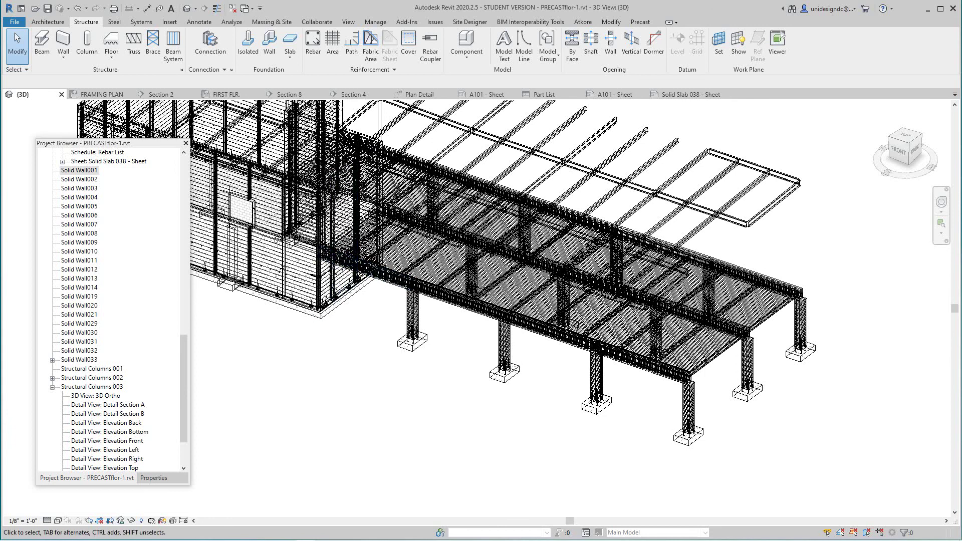
mouse_move(323, 539)
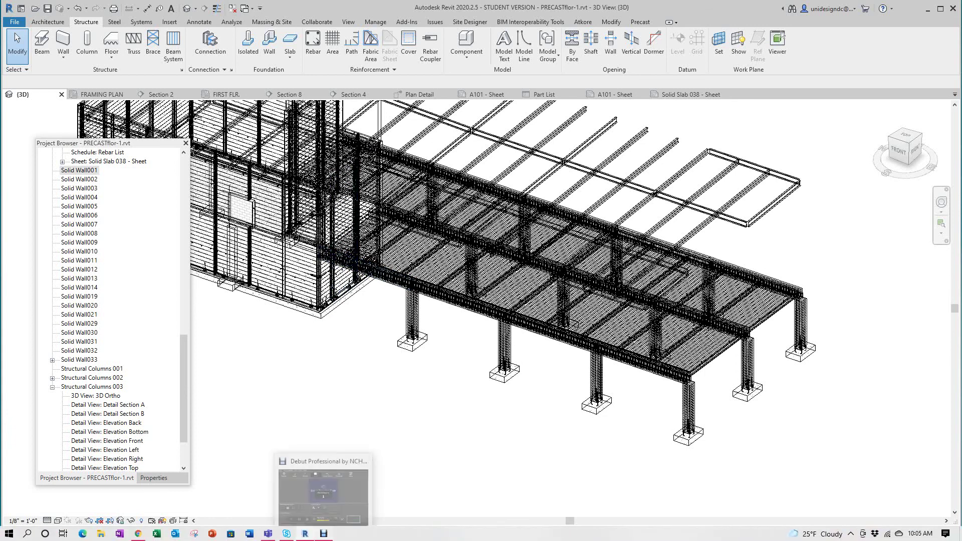
click(324, 535)
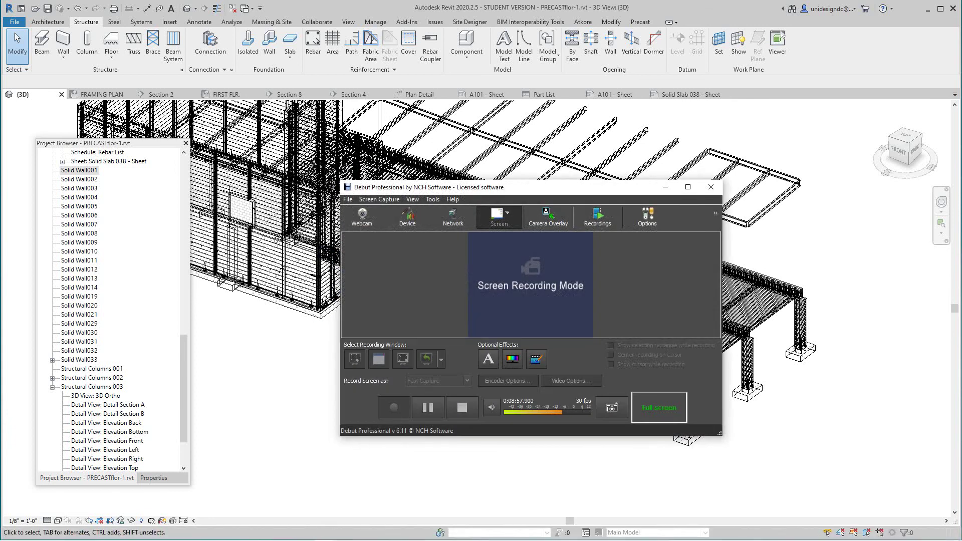